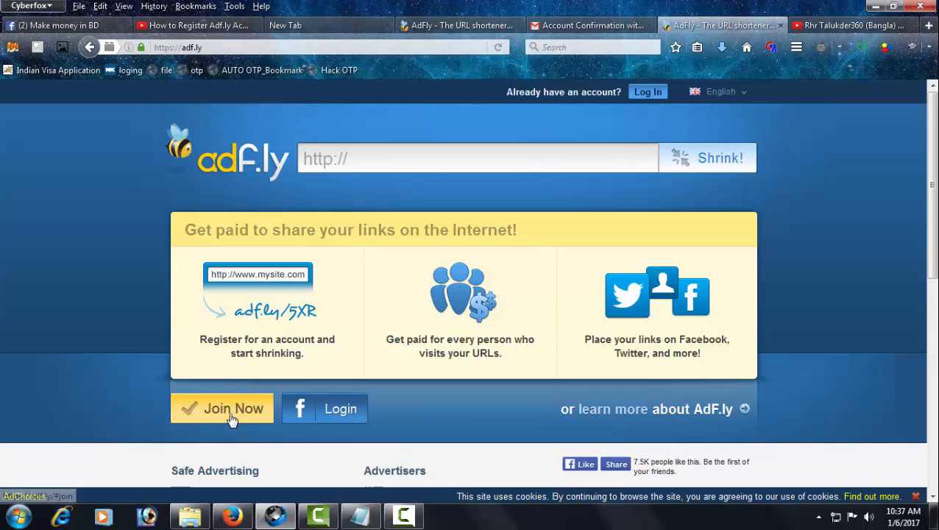
# Open the AdF.ly registration form, look at its name and email fields, and dismiss the Windows color scheme prompt.
pyautogui.click(232, 414)
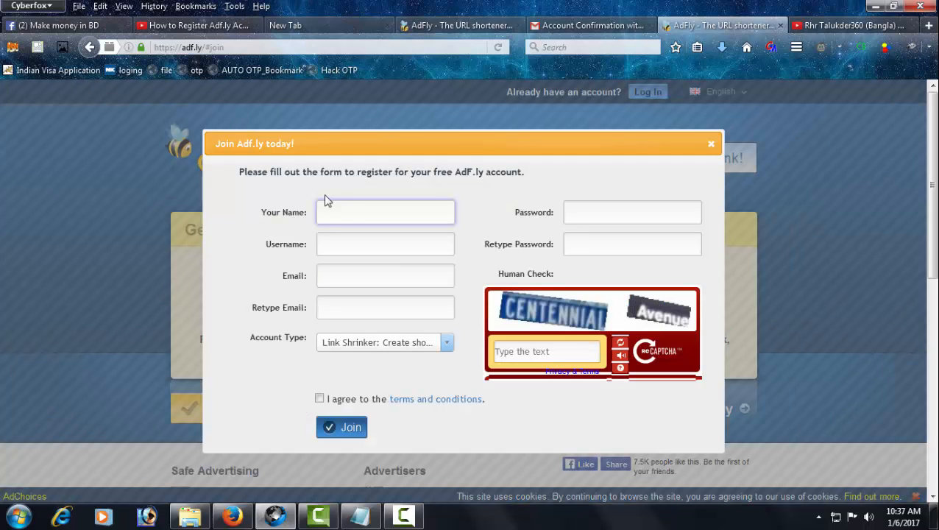
pyautogui.click(350, 217)
pyautogui.moveTo(263, 279); pyautogui.dragTo(367, 271)
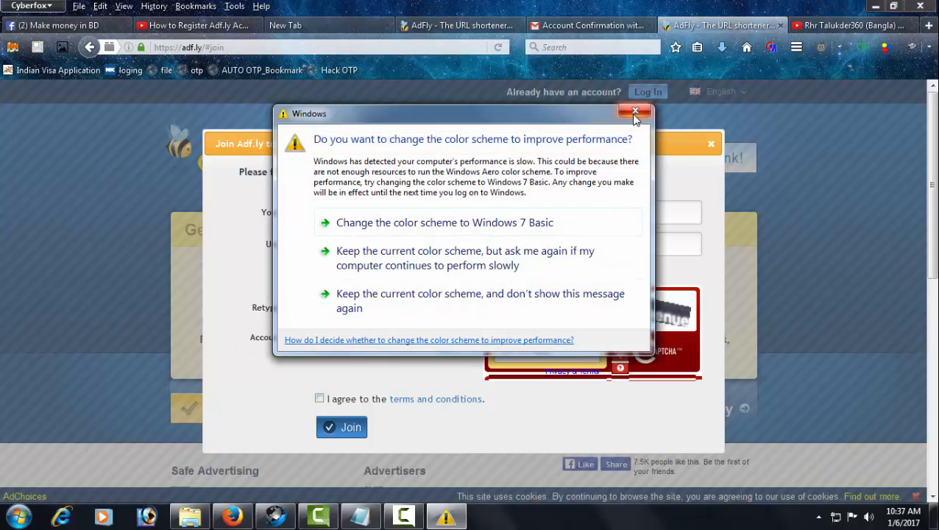
pyautogui.click(635, 113)
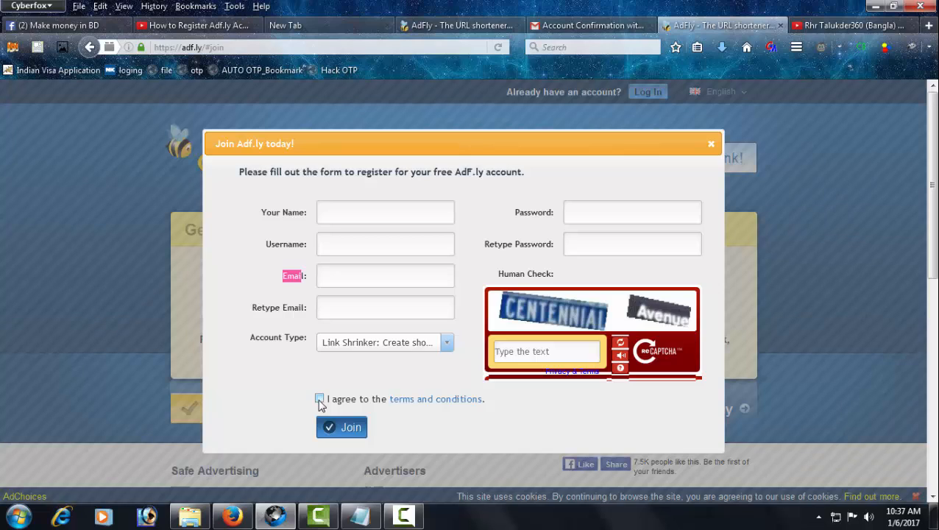
# Tick the terms and conditions agreement, go through the password and human check fields, and close the registration form without submitting.
pyautogui.click(240, 358)
pyautogui.click(320, 401)
pyautogui.click(623, 211)
pyautogui.click(614, 237)
pyautogui.click(605, 275)
pyautogui.click(522, 353)
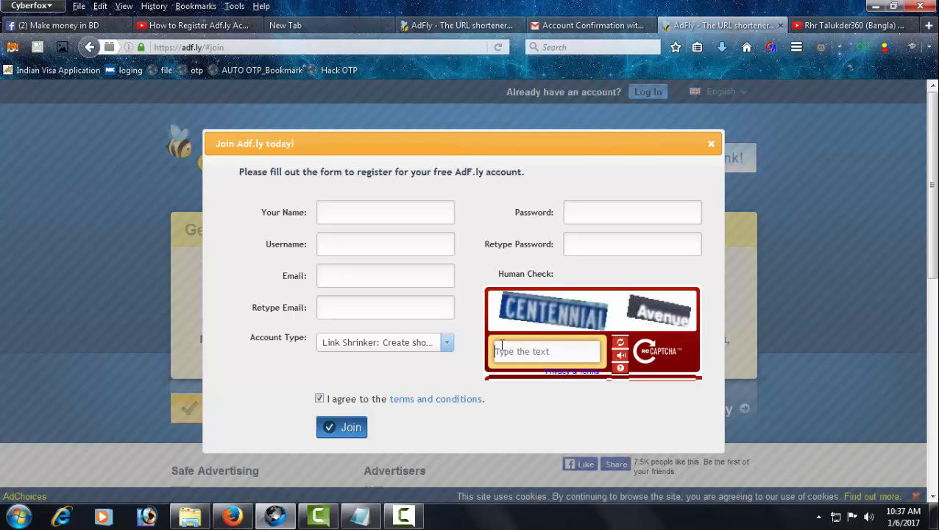
pyautogui.click(711, 144)
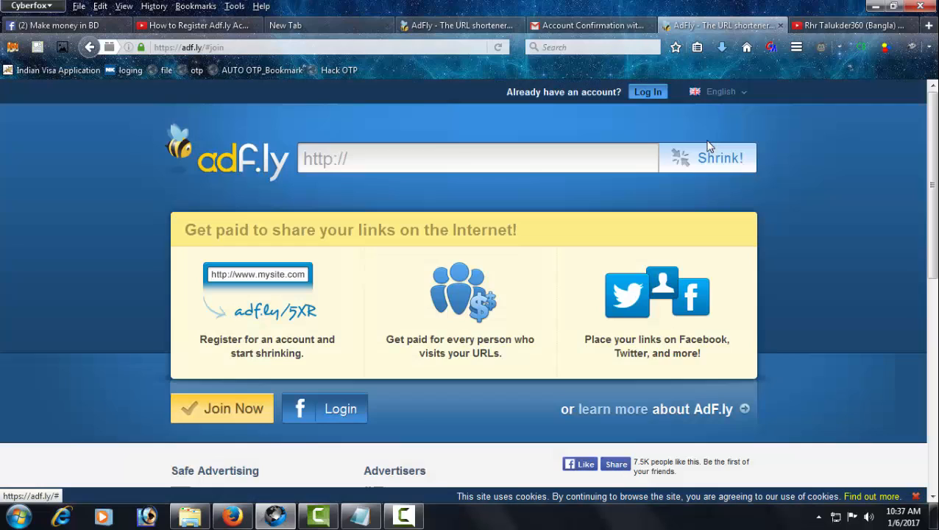
# Switch to Gmail and open the "Welcome to AdF.ly!" message from the inbox to read it.
pyautogui.click(561, 29)
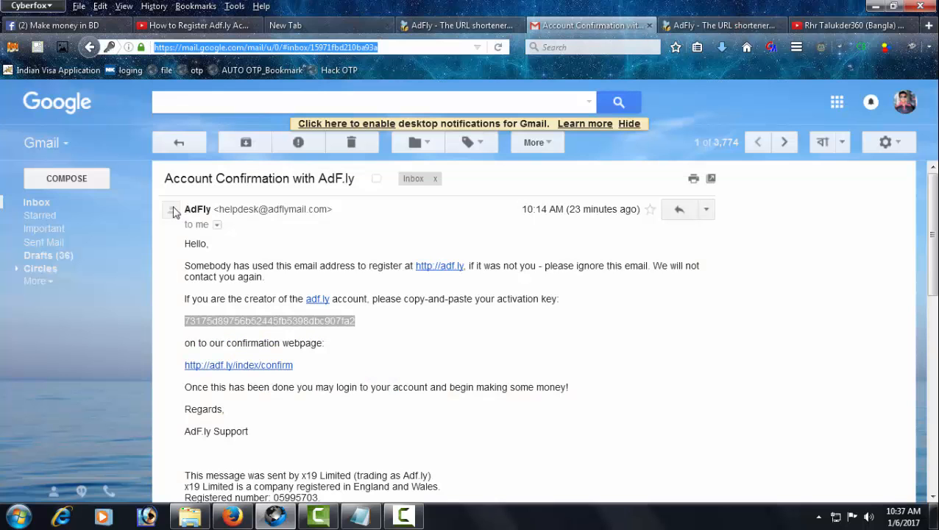
pyautogui.click(37, 203)
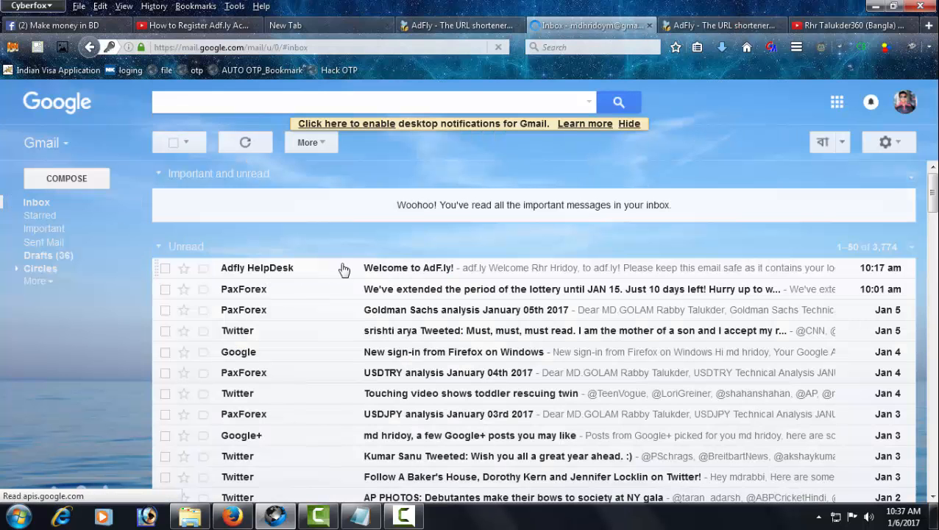
pyautogui.click(425, 275)
pyautogui.scroll(-3, 423, 275)
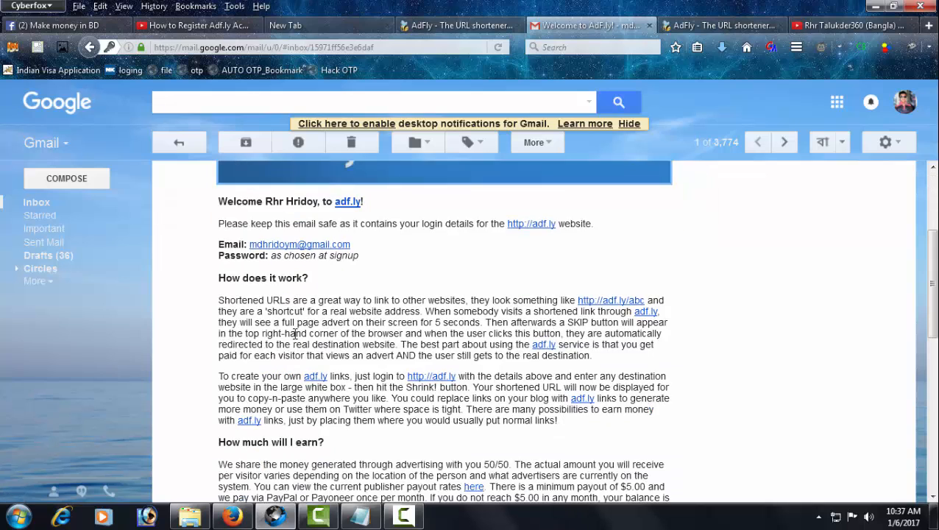
# Open the "Account Confirmation with AdF.ly" message from All Mail and highlight its activation key.
pyautogui.click(38, 283)
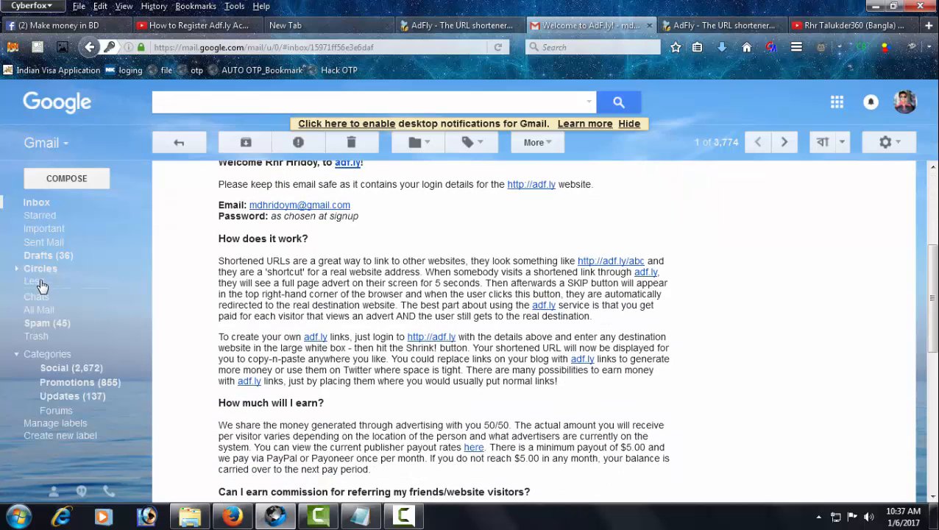
pyautogui.click(47, 311)
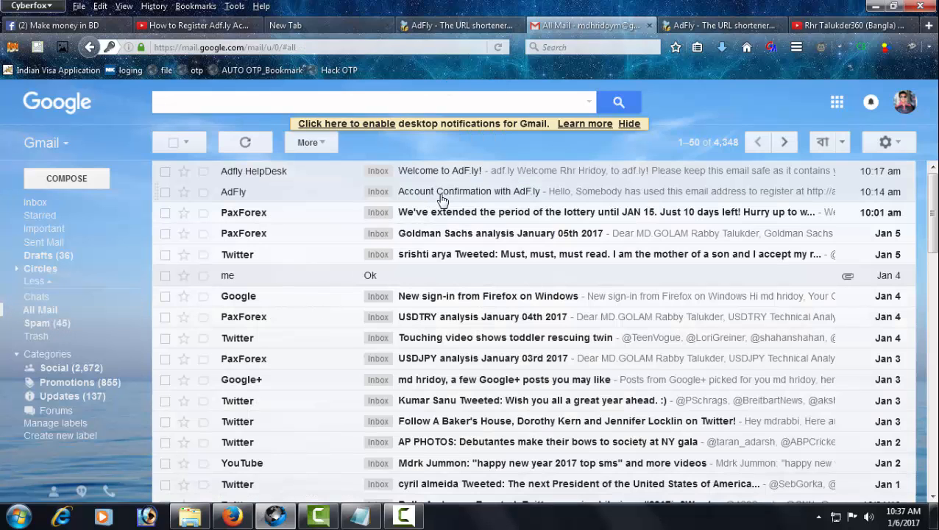
pyautogui.click(524, 193)
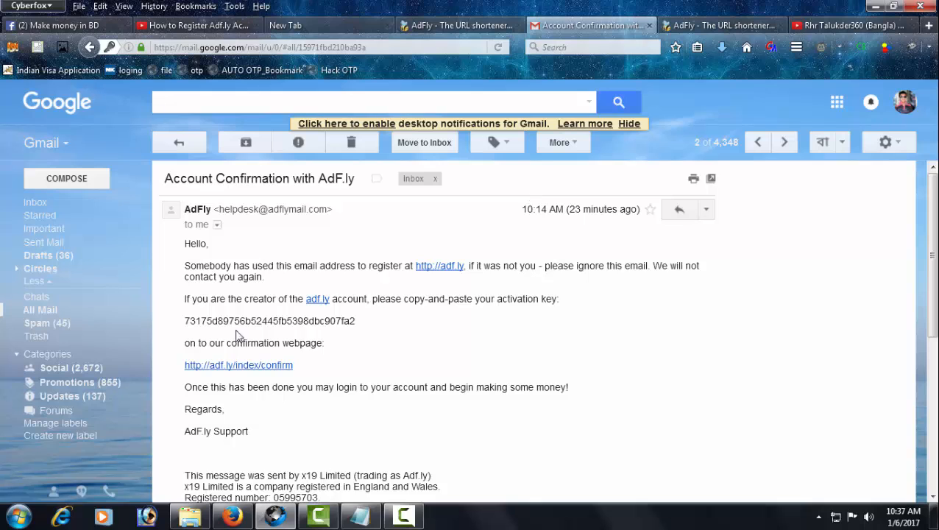
pyautogui.scroll(-1, 237, 335)
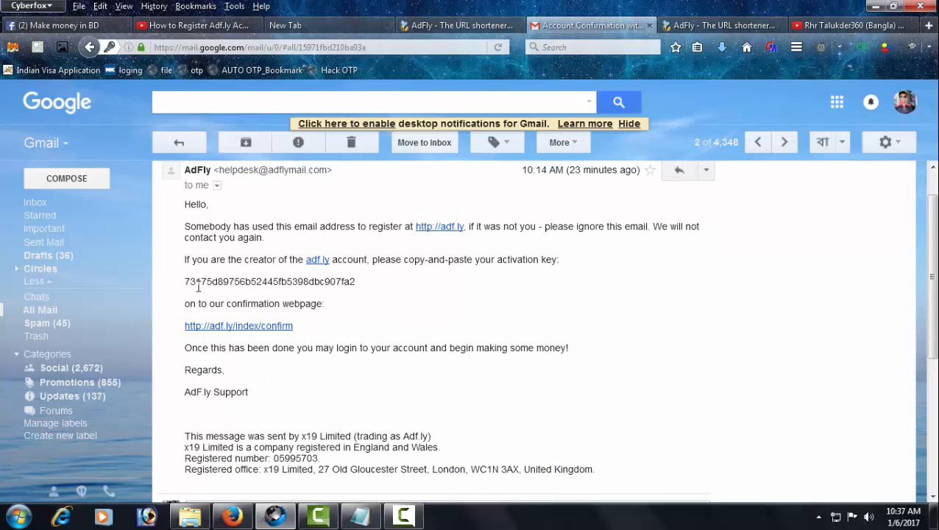
pyautogui.doubleClick(200, 282)
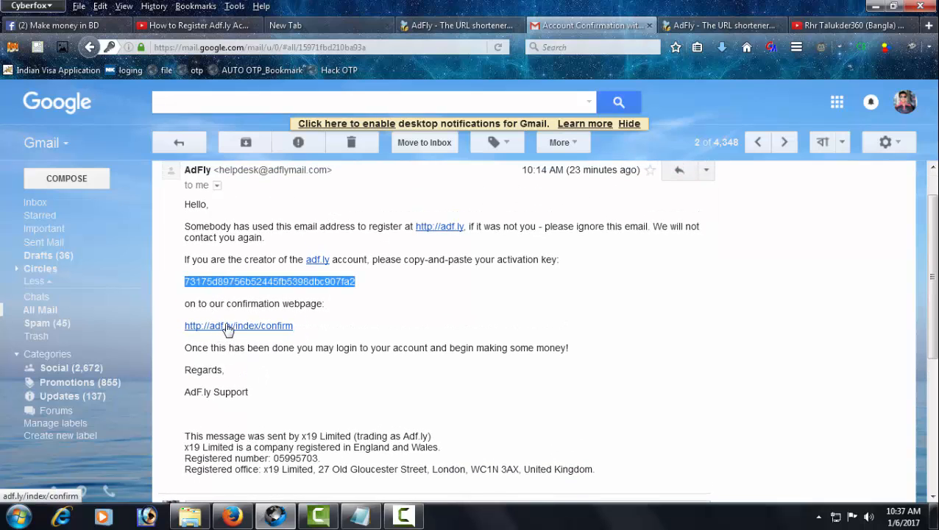
pyautogui.rightClick(304, 282)
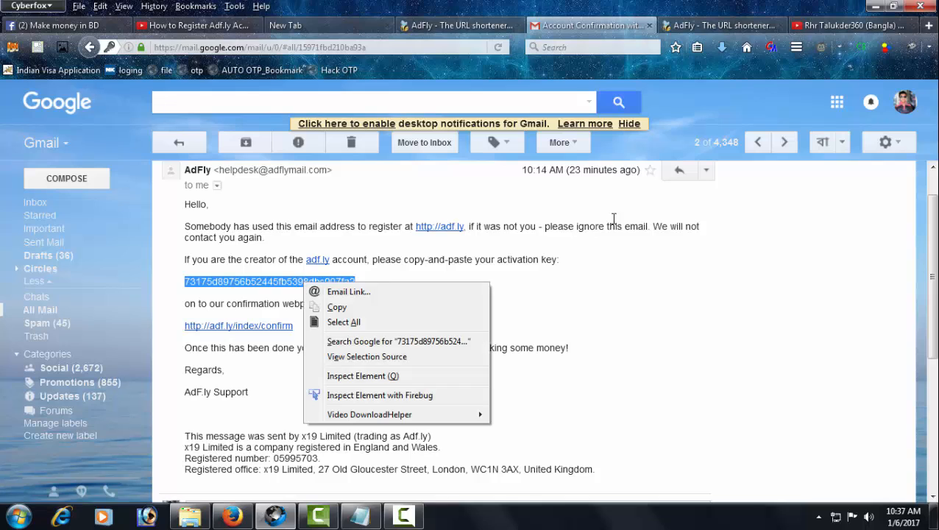
pyautogui.click(550, 269)
# Return to the AdF.ly site and log in with the account e-mail and password.
pyautogui.click(718, 25)
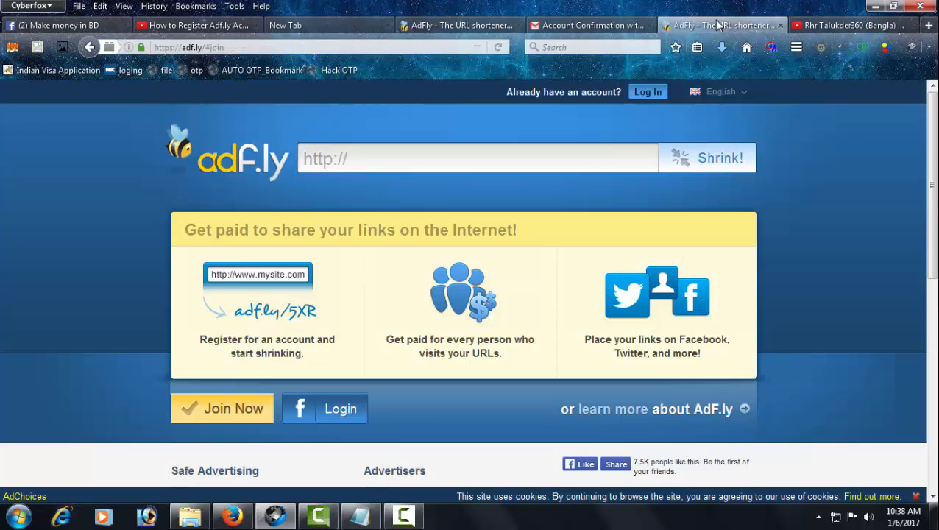
pyautogui.click(644, 94)
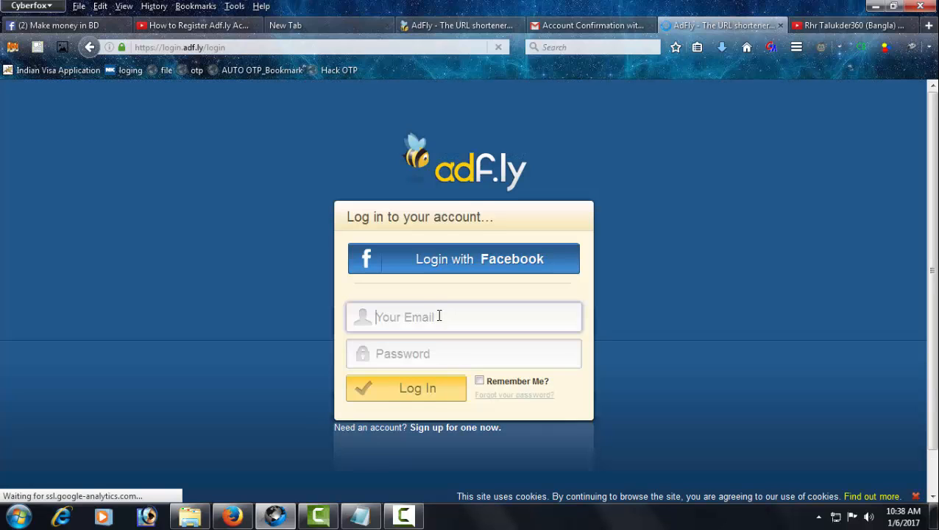
pyautogui.click(443, 314)
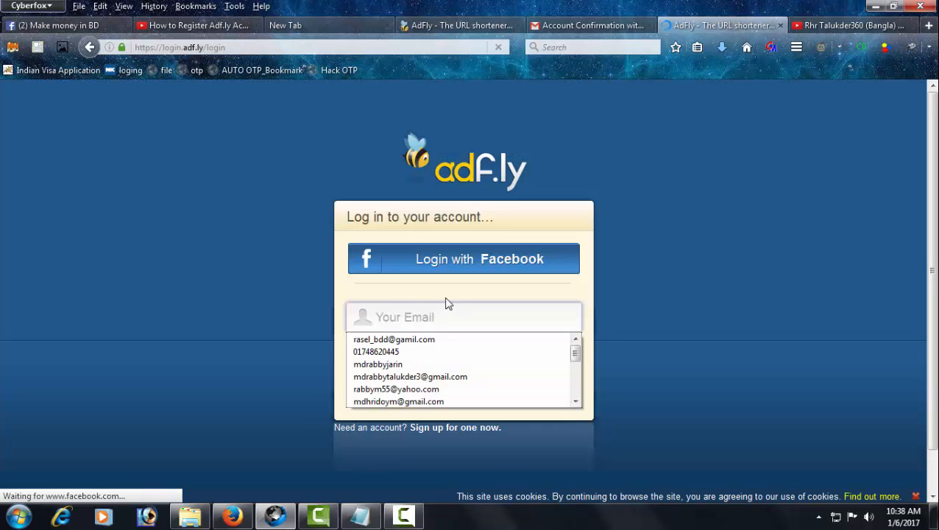
pyautogui.click(399, 402)
pyautogui.click(427, 349)
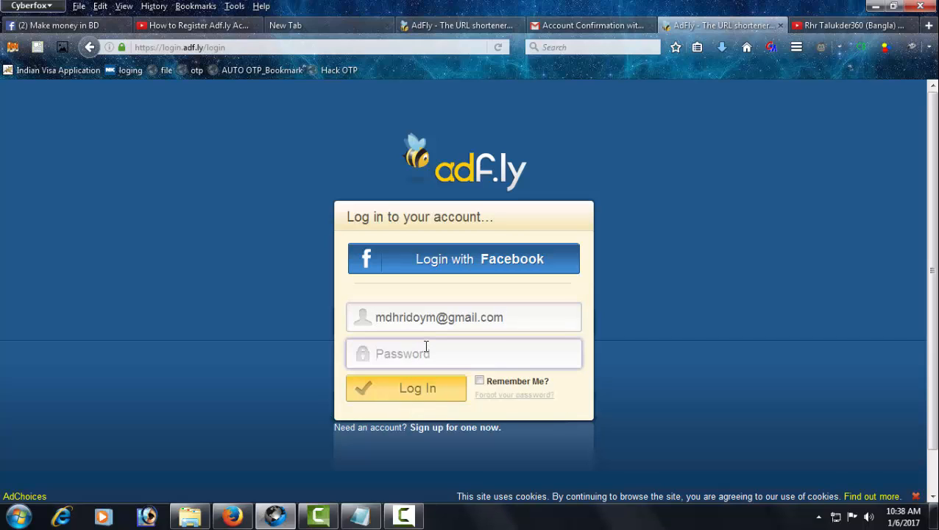
pyautogui.write('*')
pyautogui.doubleClick(426, 346)
pyautogui.write('**')
pyautogui.click(408, 398)
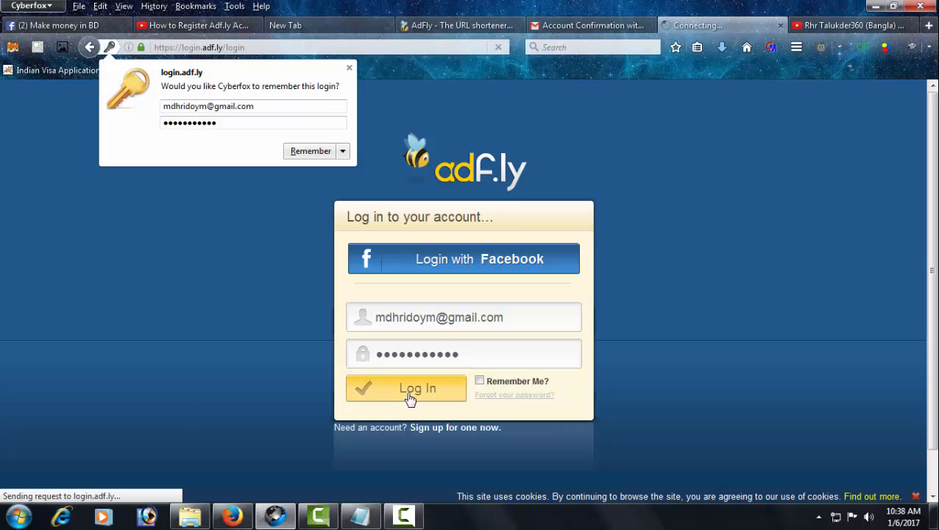
# Dismiss the browser's offer to remember the AdF.ly login.
pyautogui.scroll(-1, 289, 294)
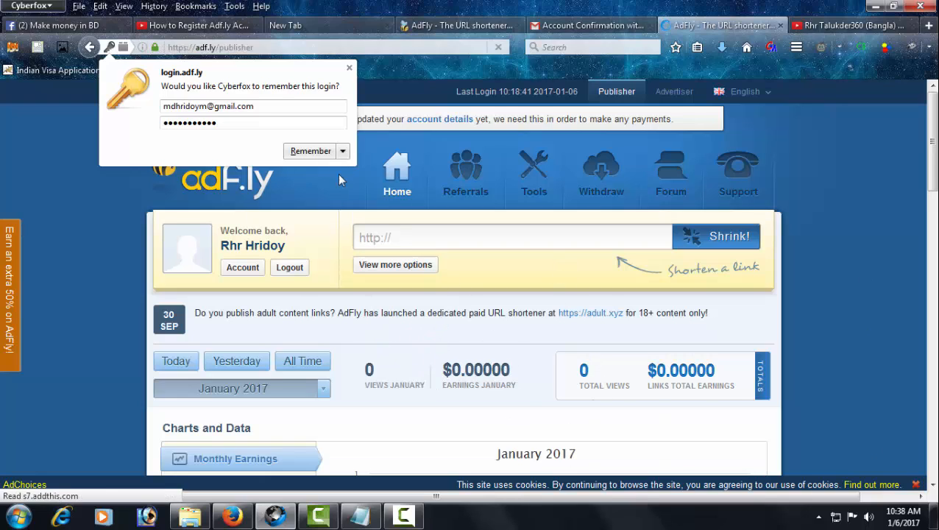
pyautogui.click(343, 151)
pyautogui.click(334, 189)
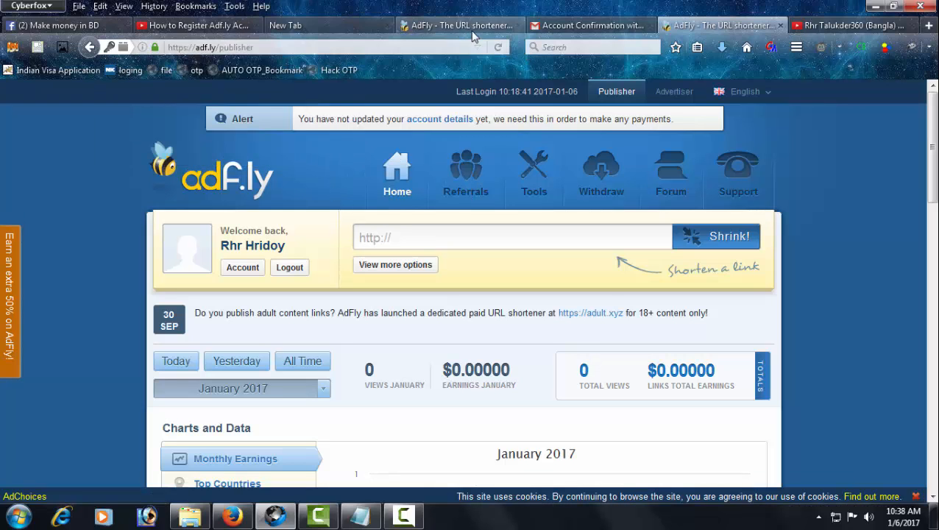
# Switch to Gmail and copy the web address of the open account confirmation message.
pyautogui.click(545, 26)
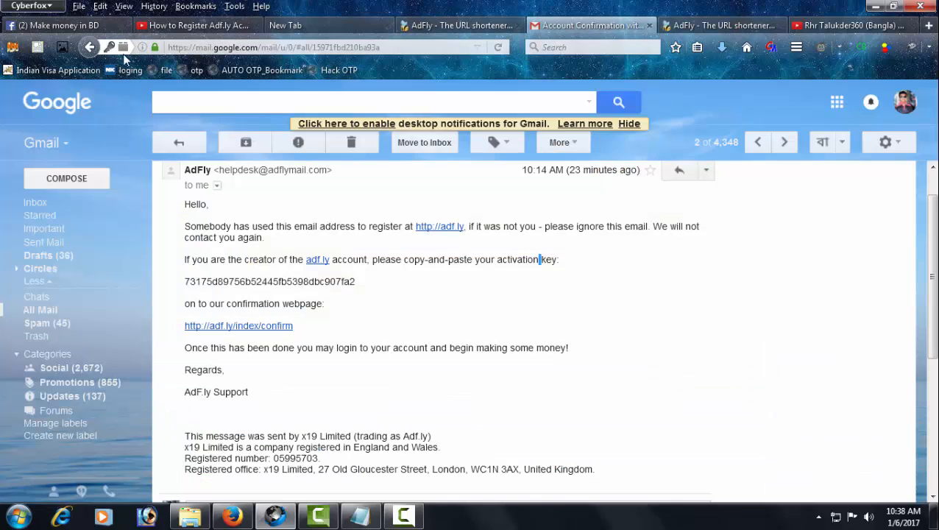
pyautogui.click(298, 47)
pyautogui.rightClick(313, 47)
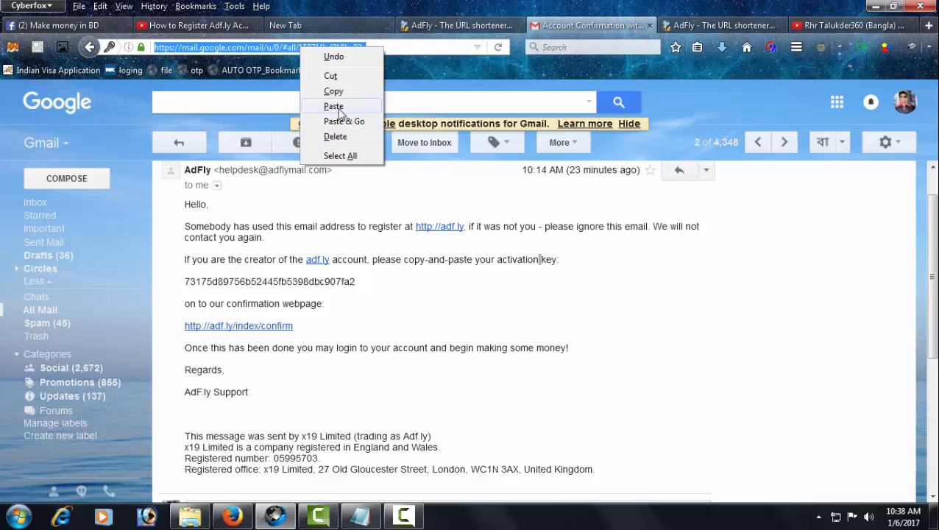
pyautogui.click(341, 91)
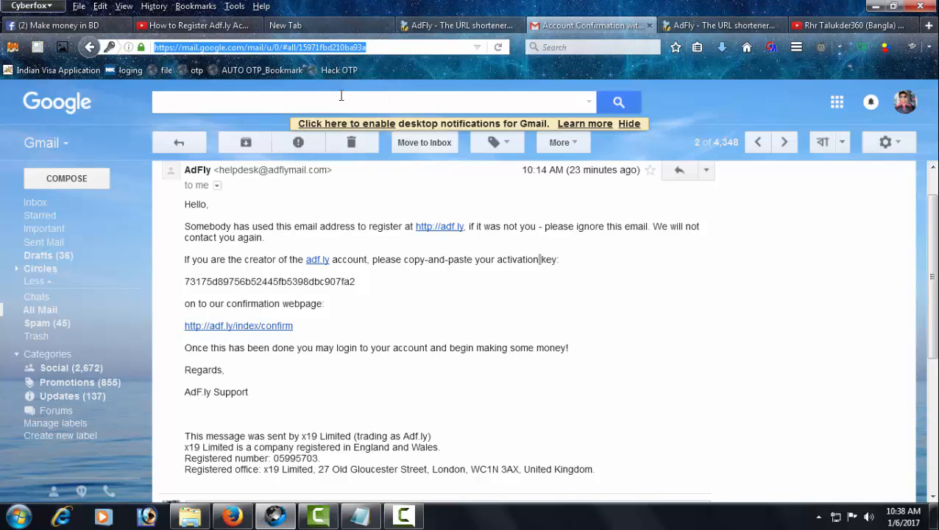
# Paste the copied Gmail address into AdF.ly's link shortener and shrink it, dismissing the Windows color scheme prompt.
pyautogui.click(722, 25)
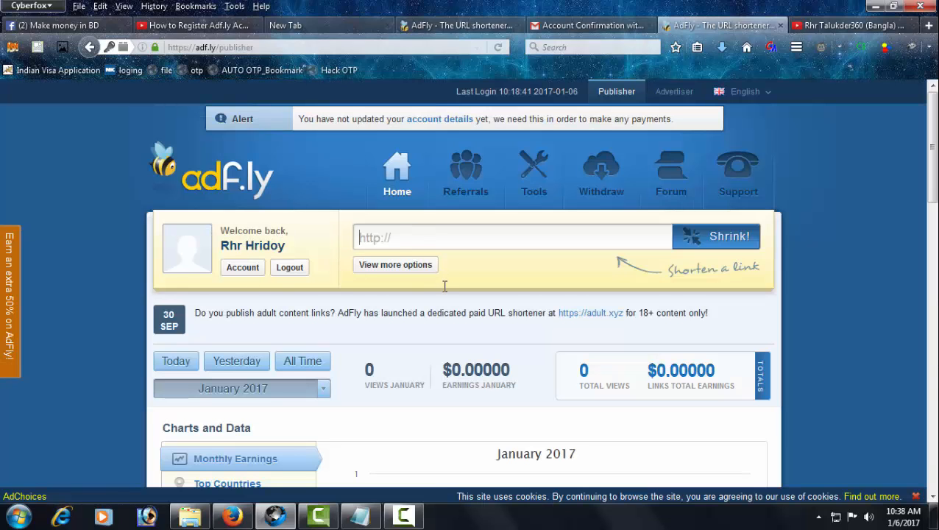
pyautogui.rightClick(404, 238)
pyautogui.click(427, 315)
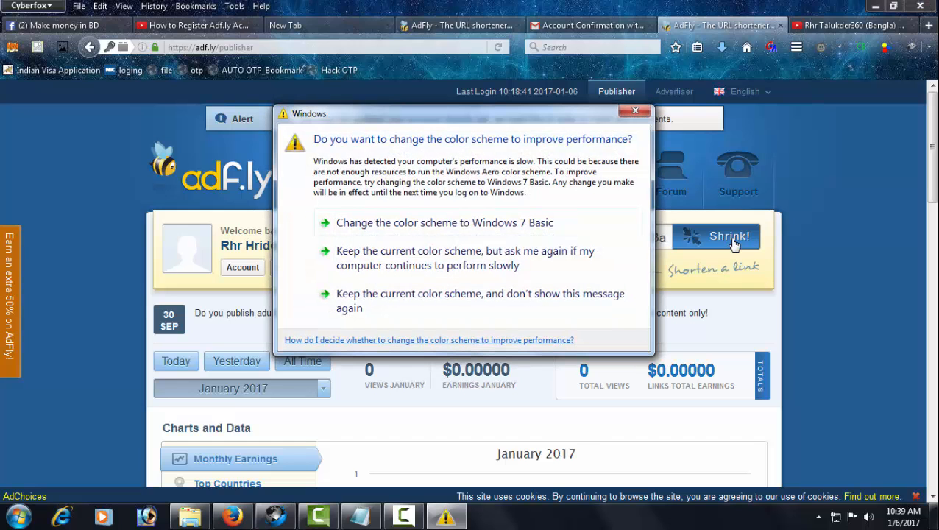
pyautogui.click(630, 111)
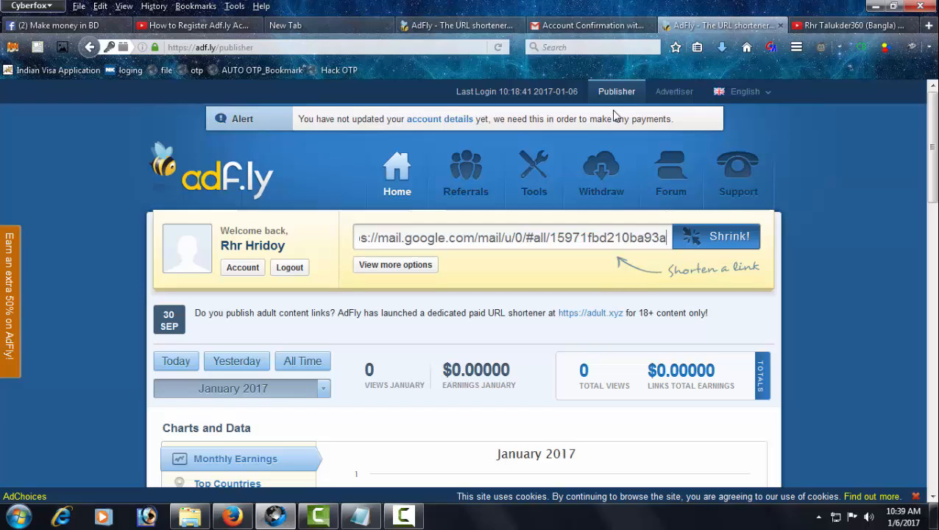
pyautogui.click(722, 236)
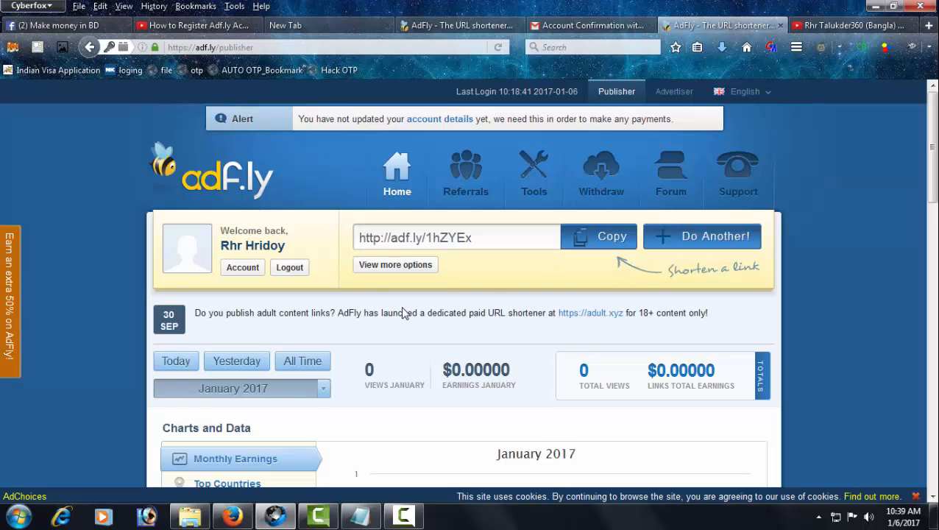
# Copy the shortened link, paste it into a new Notepad document, and close Notepad.
pyautogui.click(598, 242)
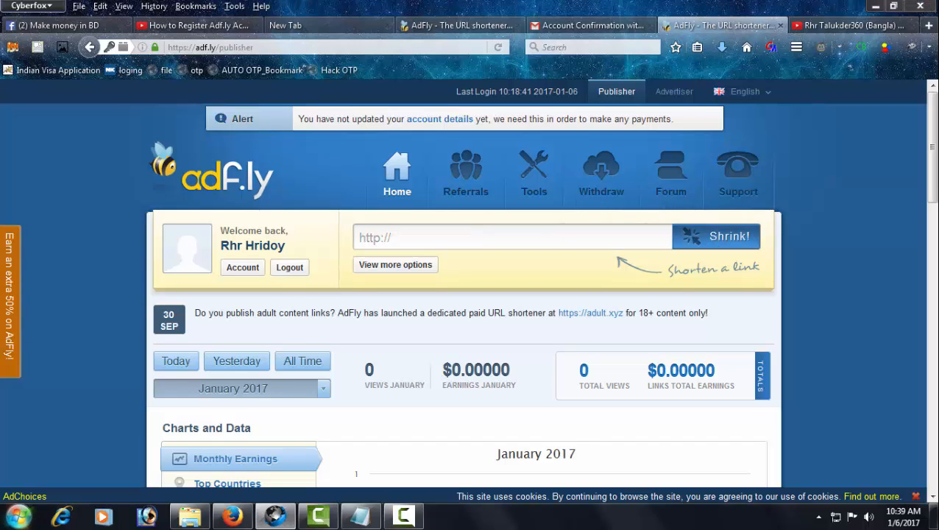
pyautogui.press('super')
pyautogui.click(62, 215)
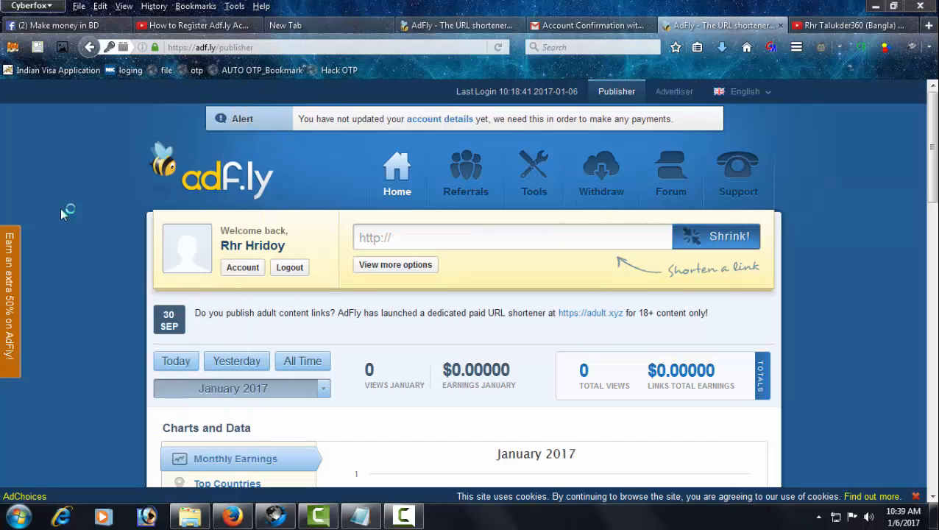
pyautogui.rightClick(287, 213)
pyautogui.click(319, 272)
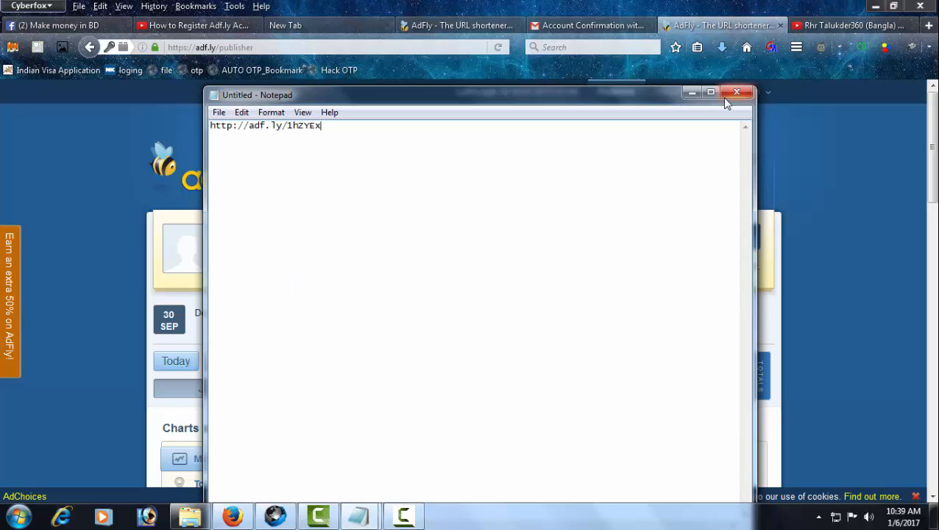
pyautogui.click(737, 92)
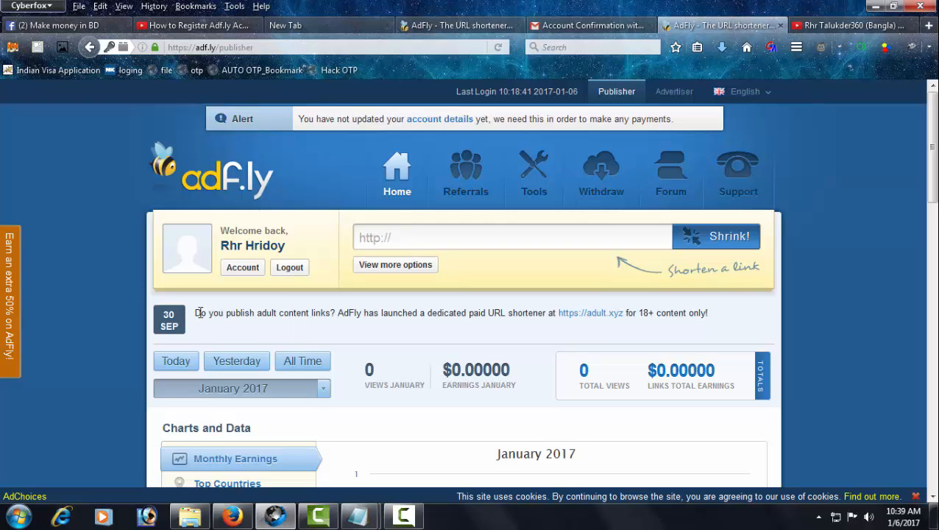
# Examine the publisher dashboard's announcement, earnings chart and the Your Links table with views and earnings per link.
pyautogui.moveTo(203, 312); pyautogui.dragTo(403, 327)
pyautogui.click(407, 333)
pyautogui.scroll(-4, 401, 344)
pyautogui.scroll(-4, 382, 357)
pyautogui.scroll(2, 321, 379)
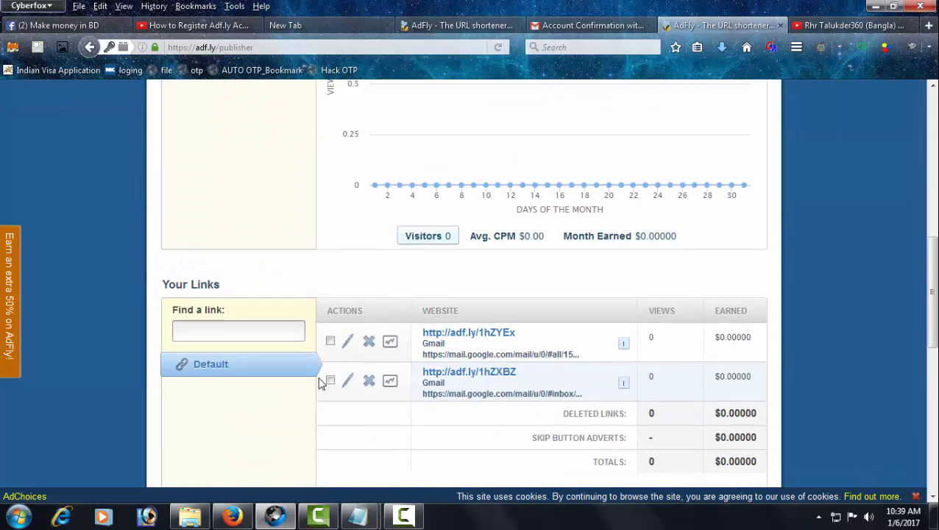
pyautogui.scroll(-2, 417, 370)
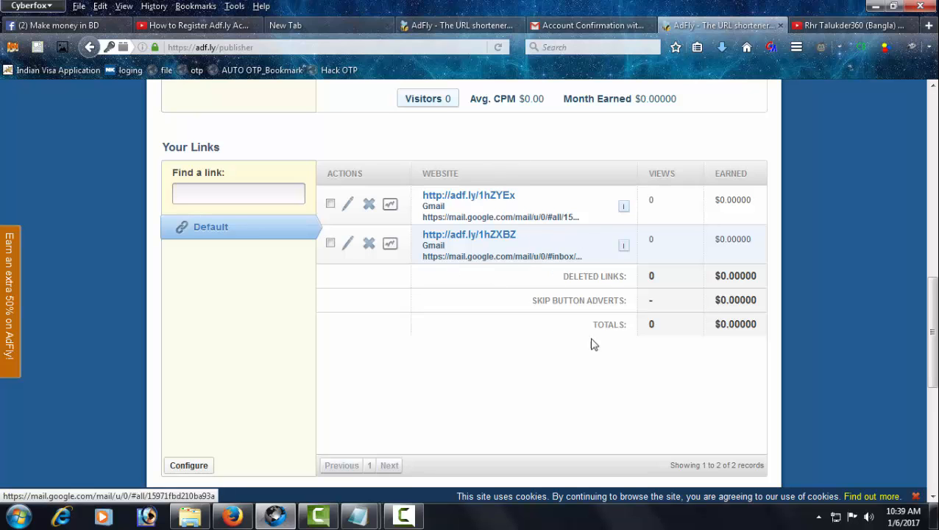
pyautogui.scroll(4, 426, 384)
pyautogui.scroll(-1, 394, 346)
pyautogui.scroll(3, 397, 349)
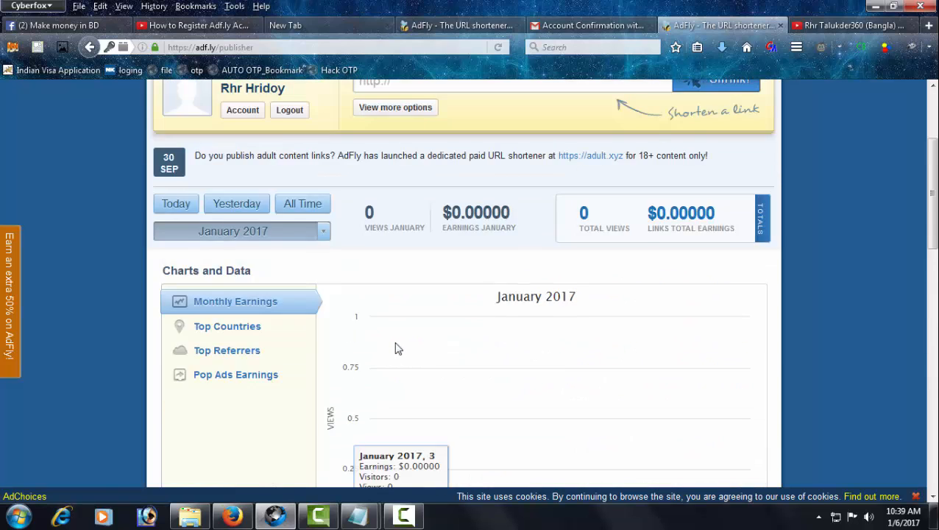
# Open the account details form from the publisher dashboard and read its notice about the withdrawal restriction after updating details.
pyautogui.scroll(3, 397, 349)
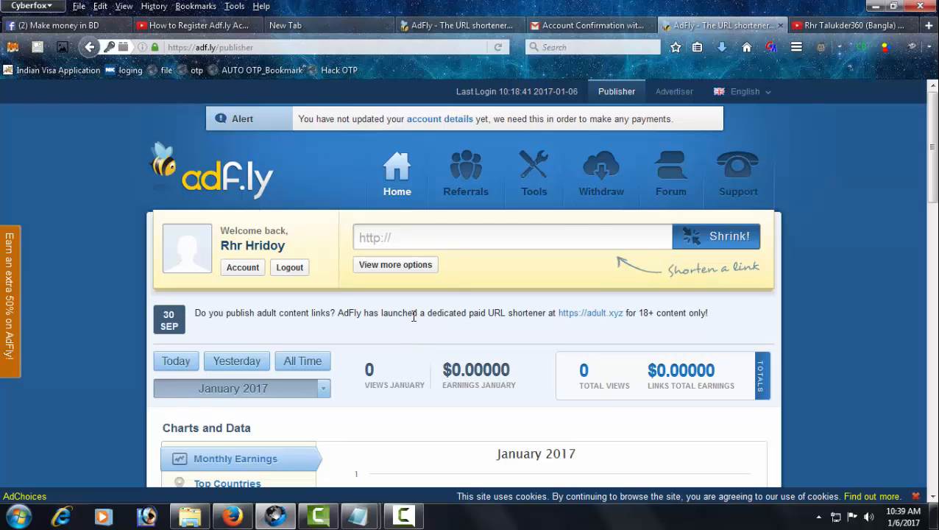
pyautogui.tripleClick(371, 312)
pyautogui.click(265, 310)
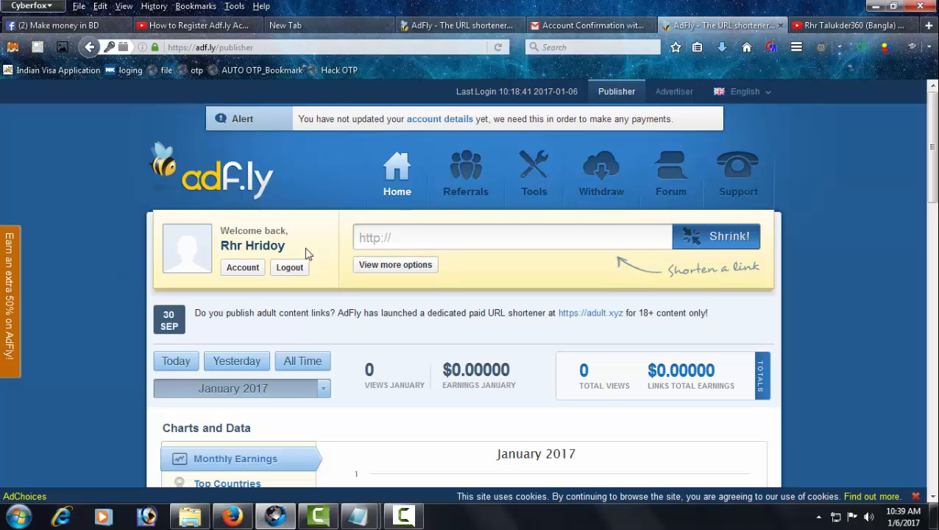
pyautogui.click(233, 269)
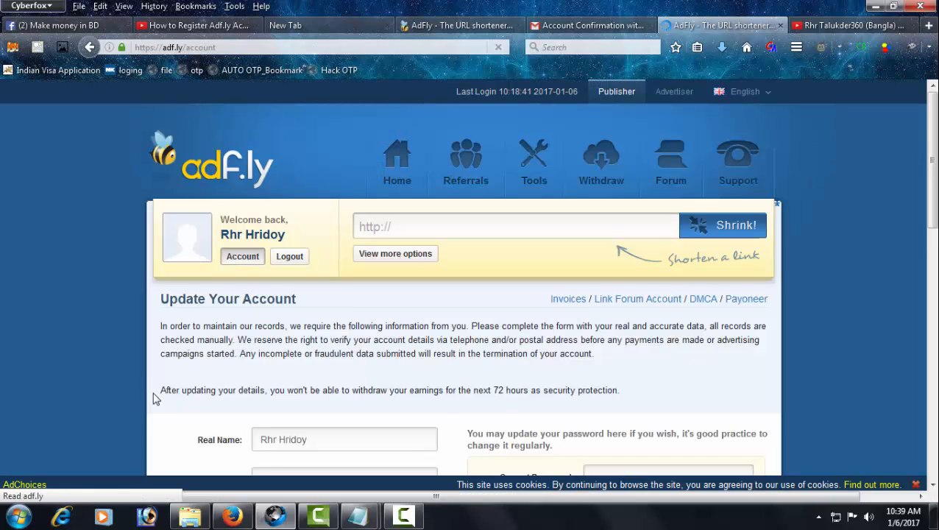
pyautogui.moveTo(156, 394); pyautogui.dragTo(310, 396)
pyautogui.moveTo(500, 379); pyautogui.dragTo(606, 388)
# Fill in both address lines of the account form with the saved postal address.
pyautogui.scroll(-3, 619, 387)
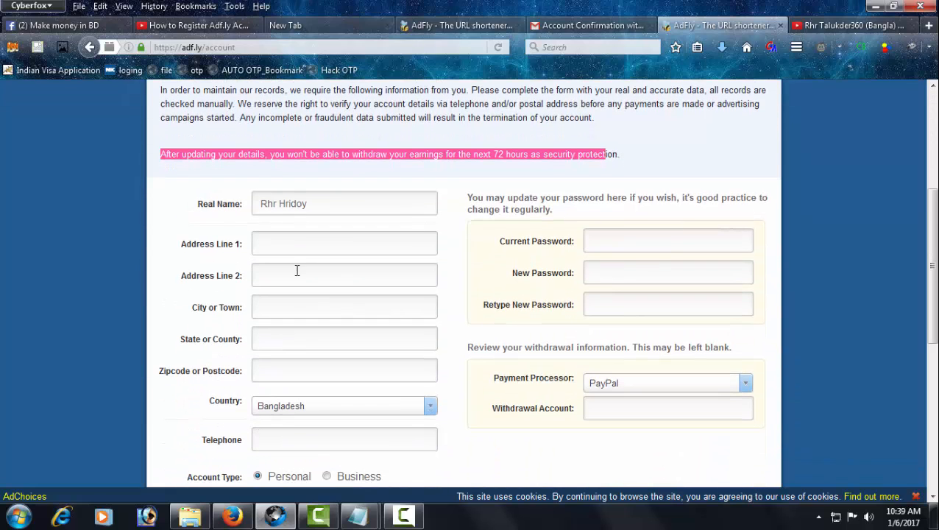
pyautogui.click(281, 244)
pyautogui.click(285, 243)
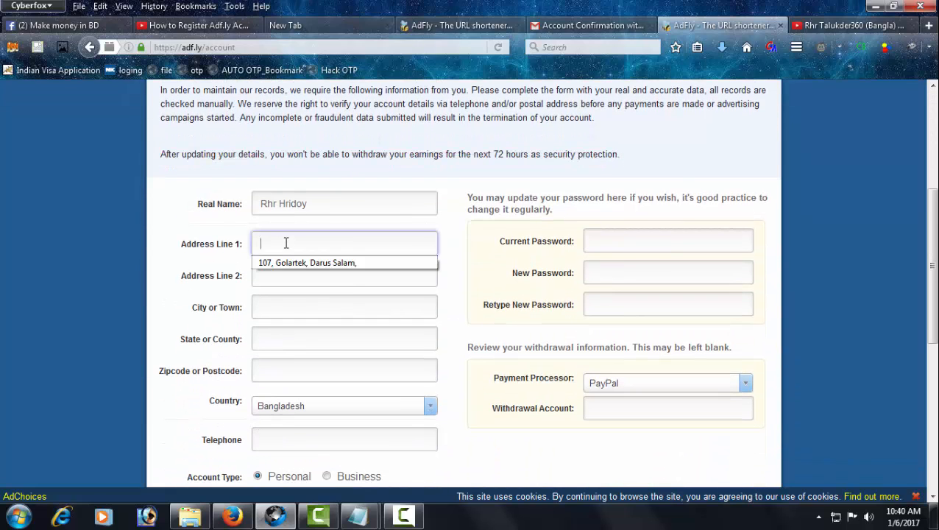
pyautogui.click(283, 263)
pyautogui.click(283, 273)
pyautogui.click(282, 274)
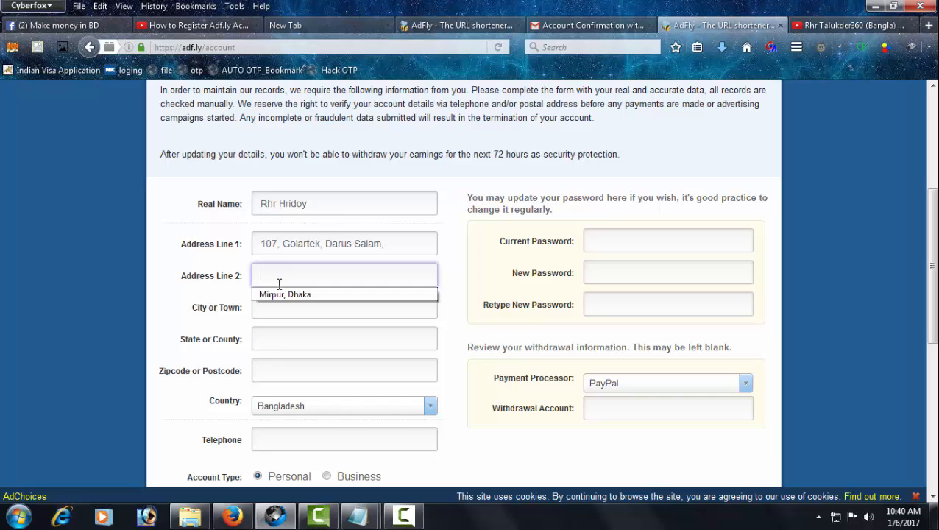
pyautogui.click(284, 294)
# Complete the city, state, postcode and telephone fields of the account form with the account holder's saved details.
pyautogui.click(296, 315)
pyautogui.click(296, 326)
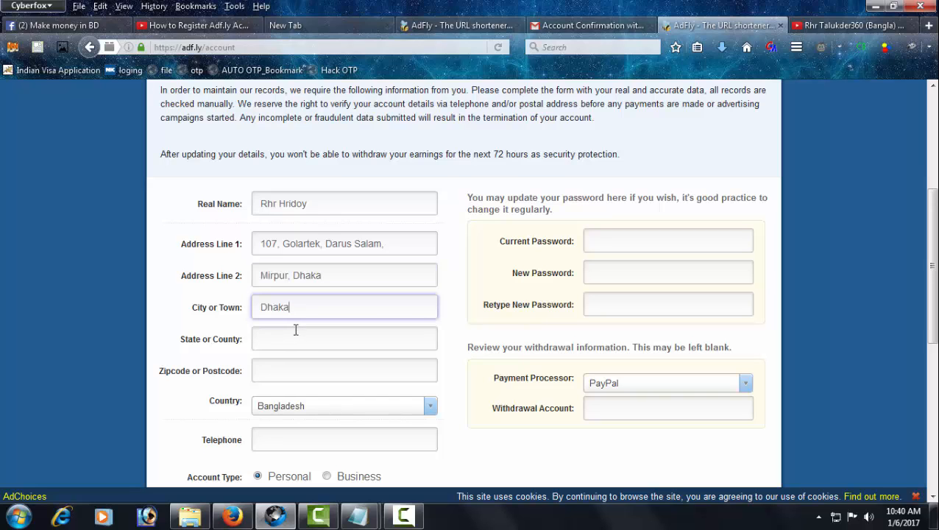
pyautogui.click(296, 333)
pyautogui.click(294, 359)
pyautogui.scroll(-2, 294, 358)
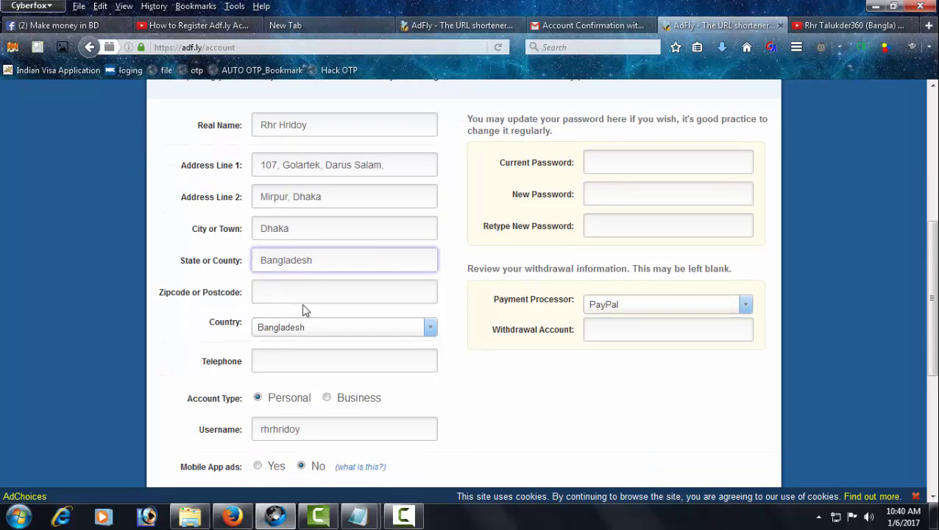
pyautogui.click(314, 291)
pyautogui.click(304, 313)
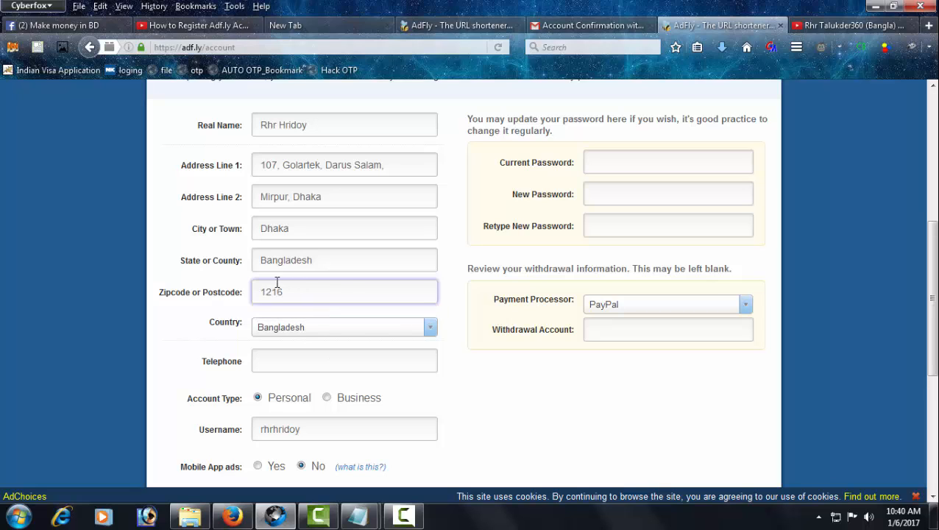
pyautogui.click(298, 364)
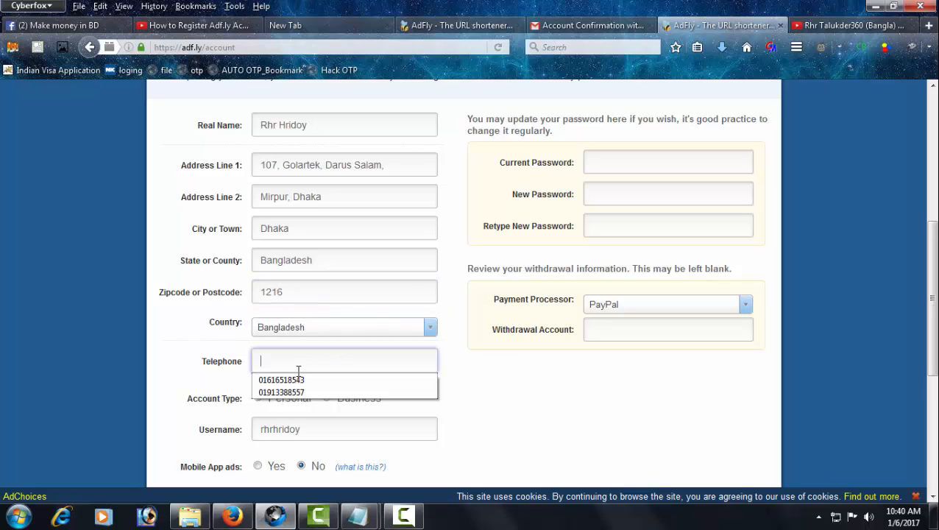
pyautogui.click(299, 380)
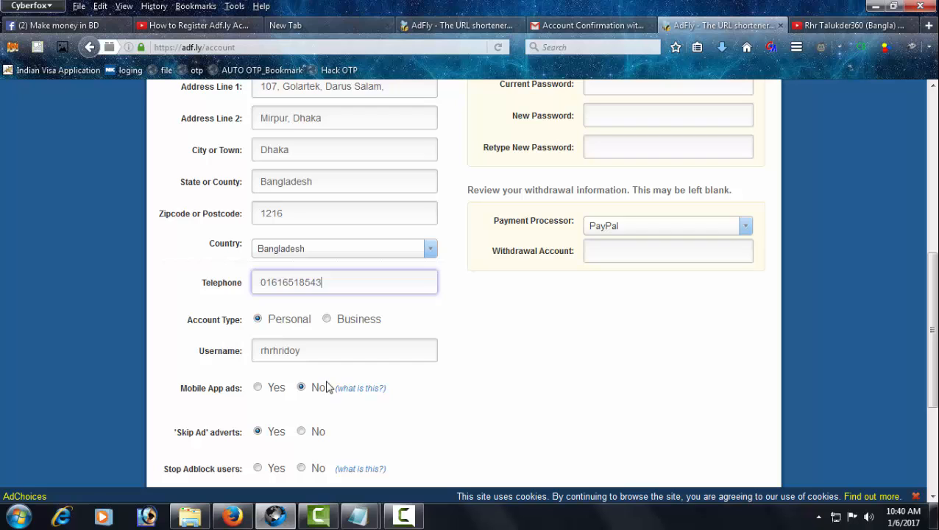
# Examine the available payment processors and the rest of the account form, including the password, advert and language settings.
pyautogui.scroll(-5, 324, 384)
pyautogui.scroll(6, 448, 356)
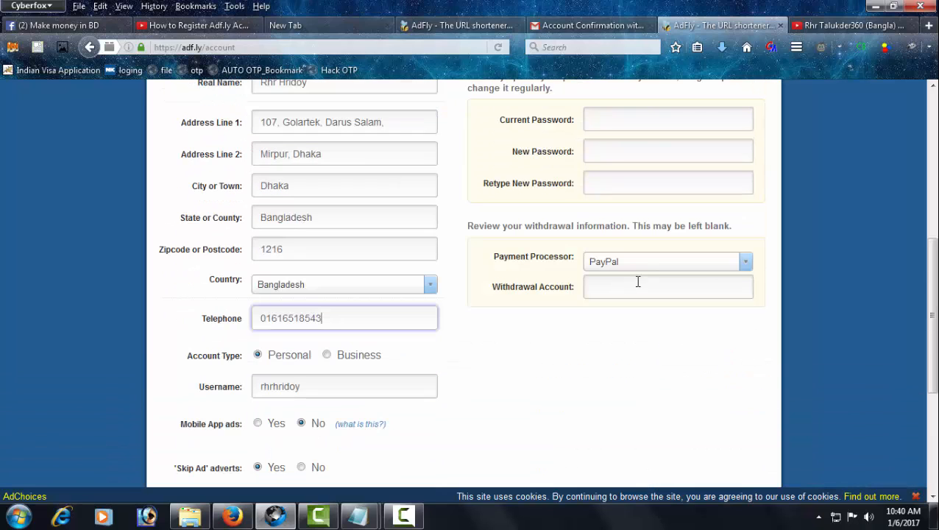
pyautogui.click(638, 267)
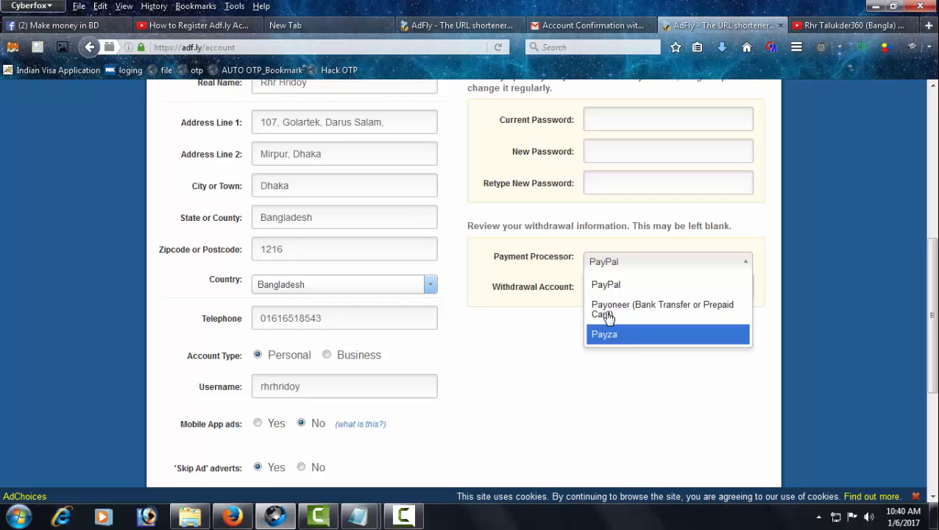
pyautogui.click(527, 318)
pyautogui.scroll(5, 527, 318)
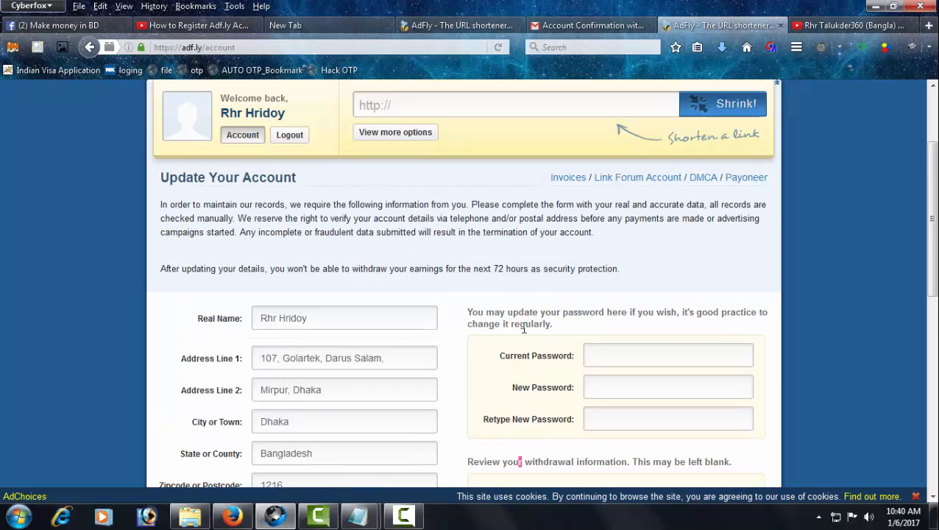
pyautogui.scroll(-3, 522, 324)
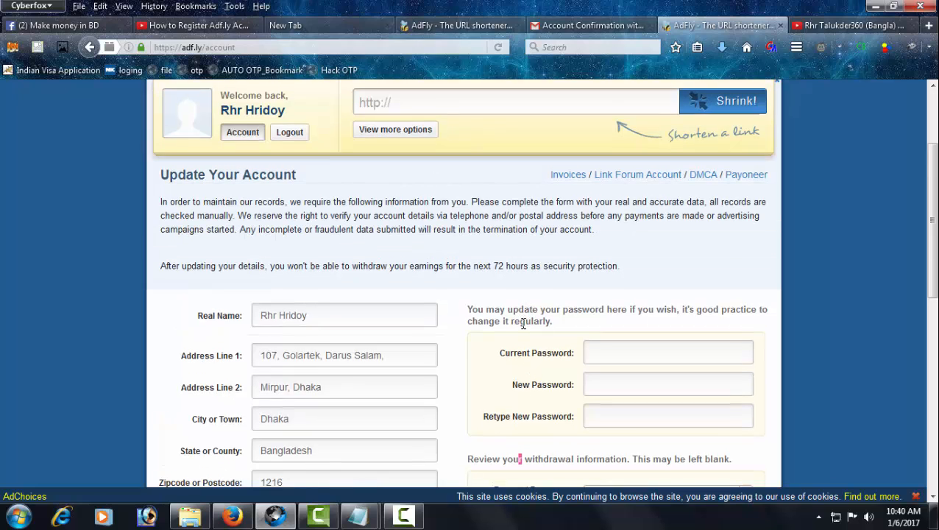
pyautogui.scroll(-3, 531, 325)
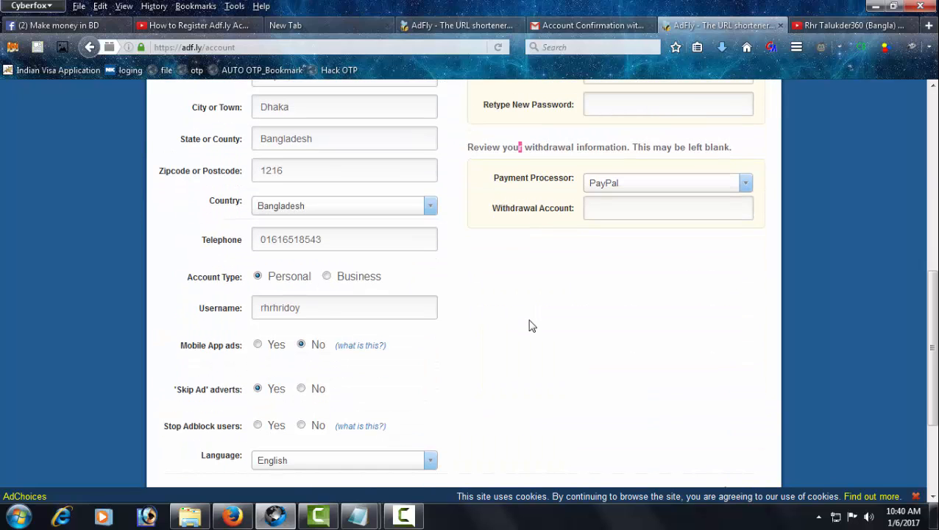
pyautogui.scroll(3, 457, 257)
pyautogui.scroll(-5, 480, 269)
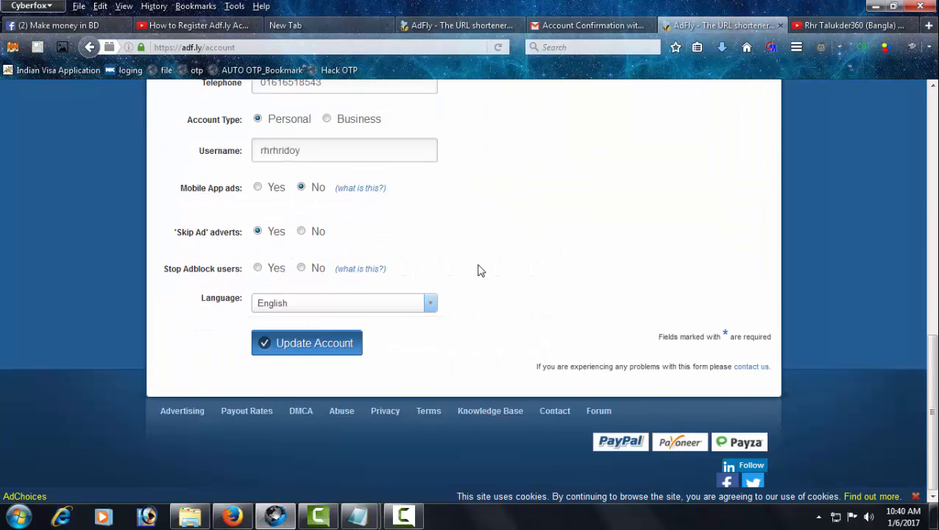
# Try to submit the account update and dismiss the Windows color scheme prompt.
pyautogui.click(299, 343)
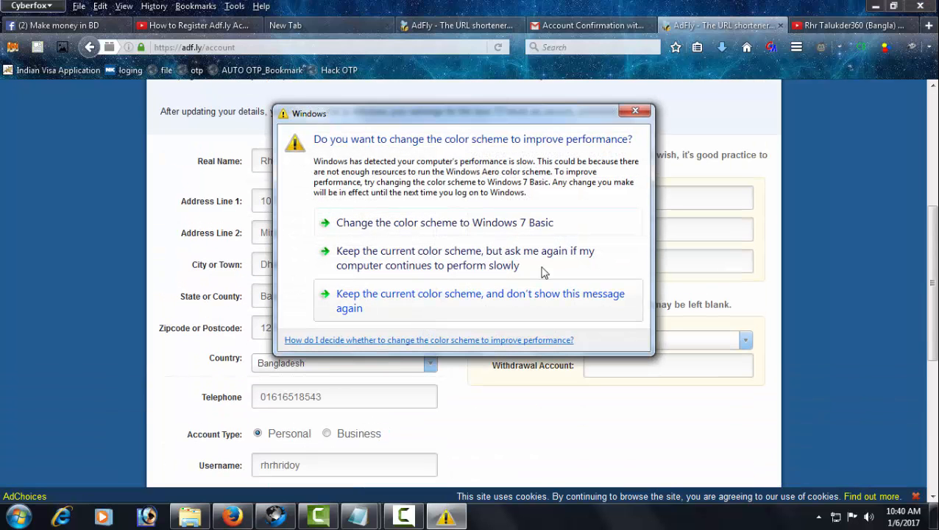
pyautogui.click(644, 109)
pyautogui.scroll(5, 515, 181)
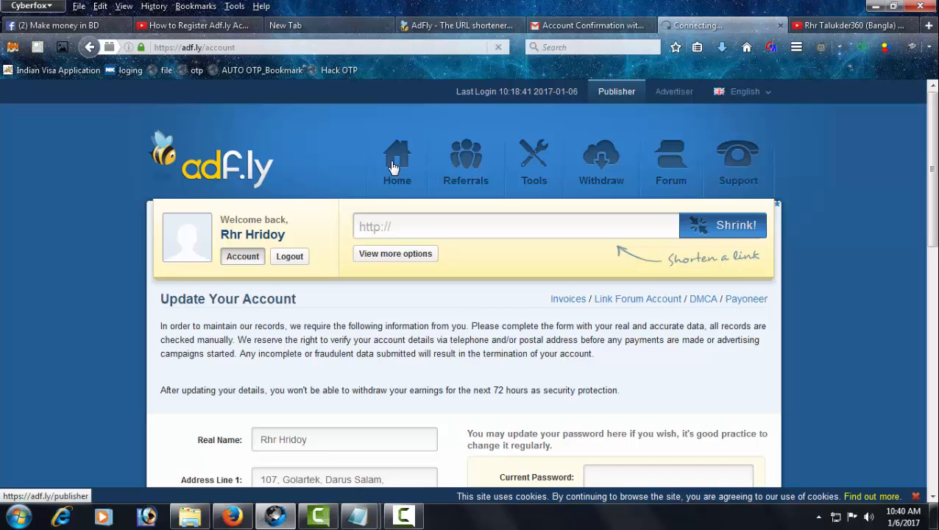
# Return to the publisher home dashboard from the account form.
pyautogui.click(392, 169)
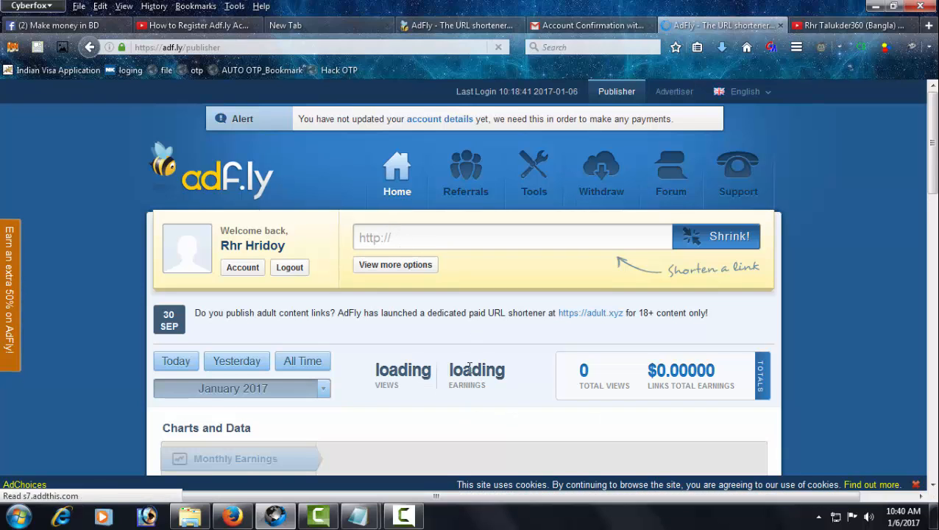
pyautogui.click(403, 516)
pyautogui.click(404, 517)
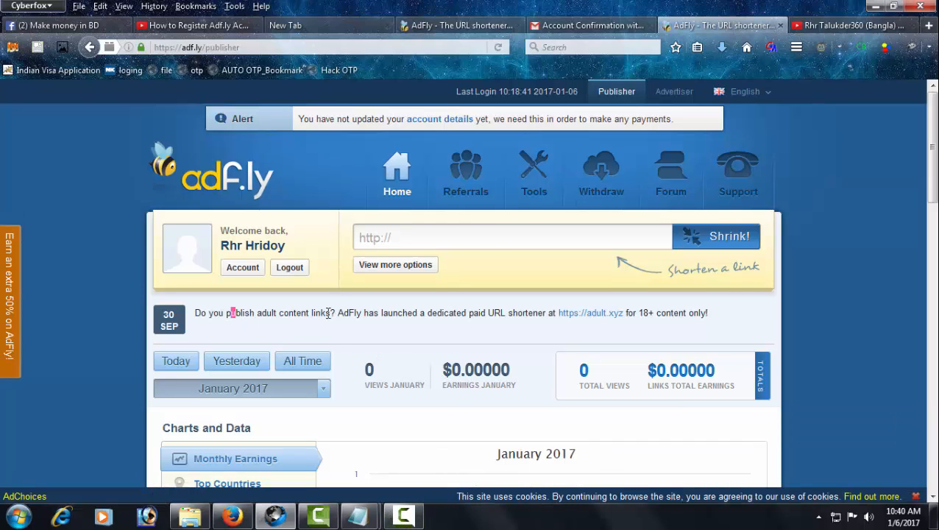
pyautogui.moveTo(328, 313); pyautogui.dragTo(367, 313)
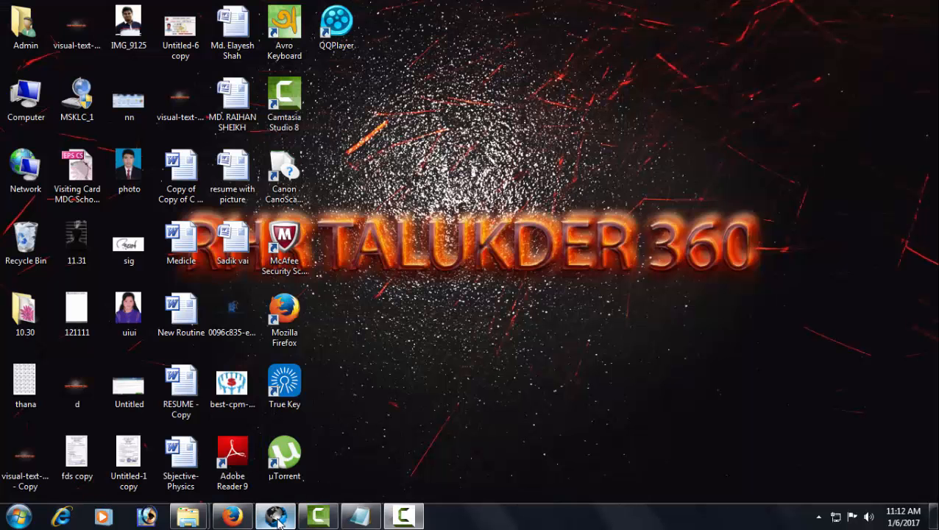
# Switch from the desktop to Cyberfox and review the AdFly publisher dashboard's monthly views and earnings chart.
pyautogui.click(277, 516)
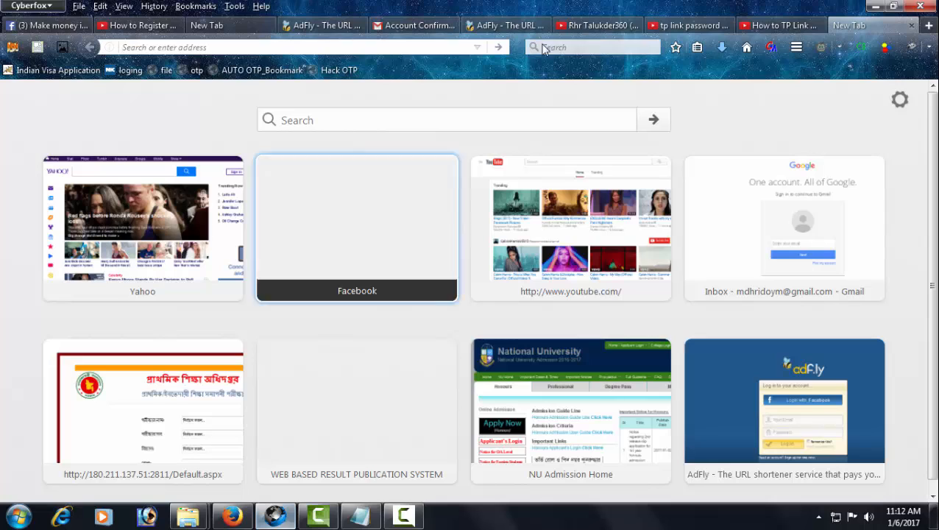
pyautogui.click(496, 25)
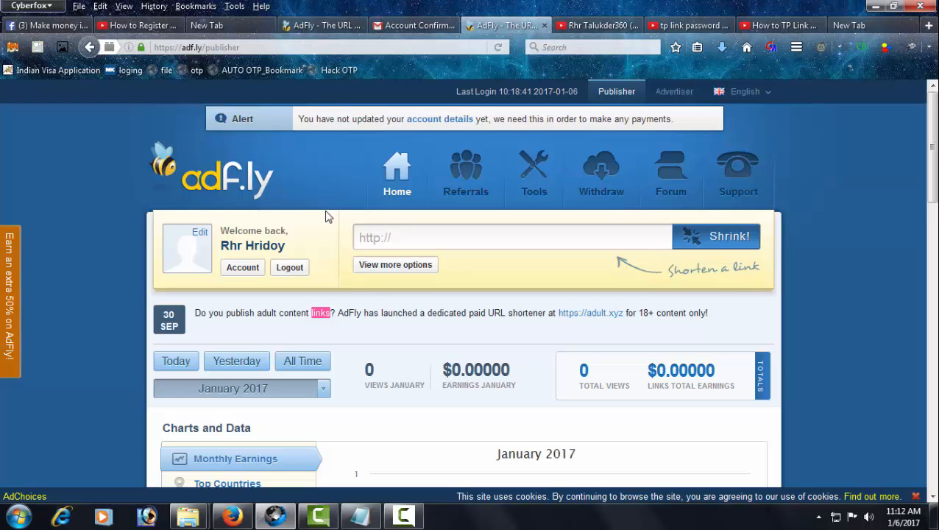
pyautogui.scroll(-3, 340, 276)
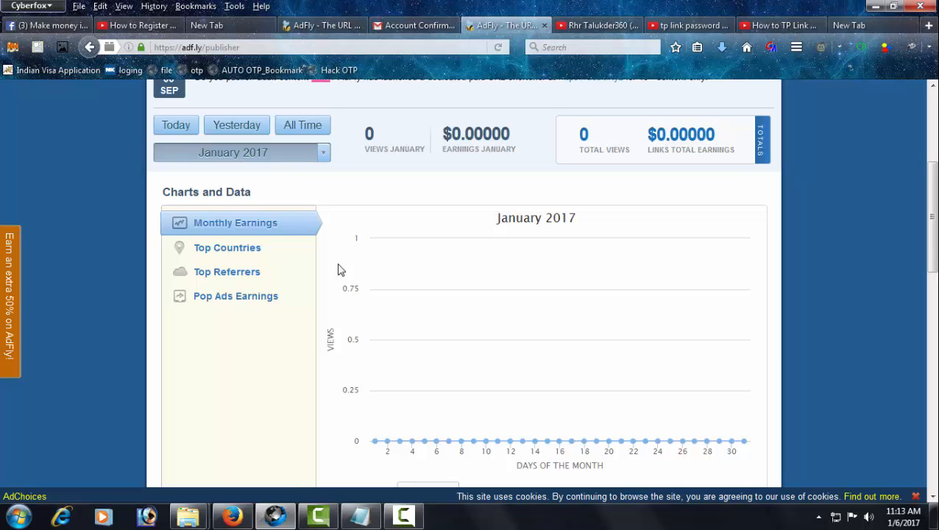
pyautogui.scroll(5, 340, 267)
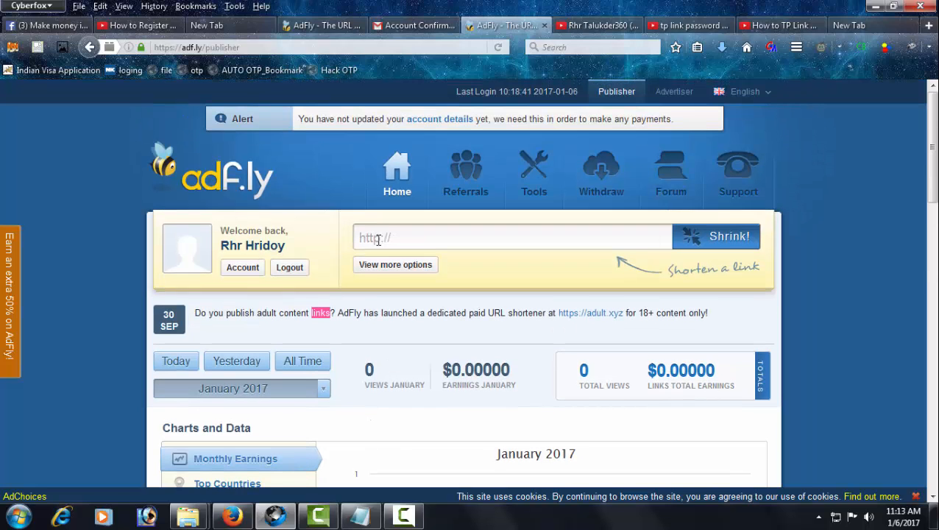
pyautogui.scroll(-3, 425, 331)
pyautogui.scroll(3, 428, 319)
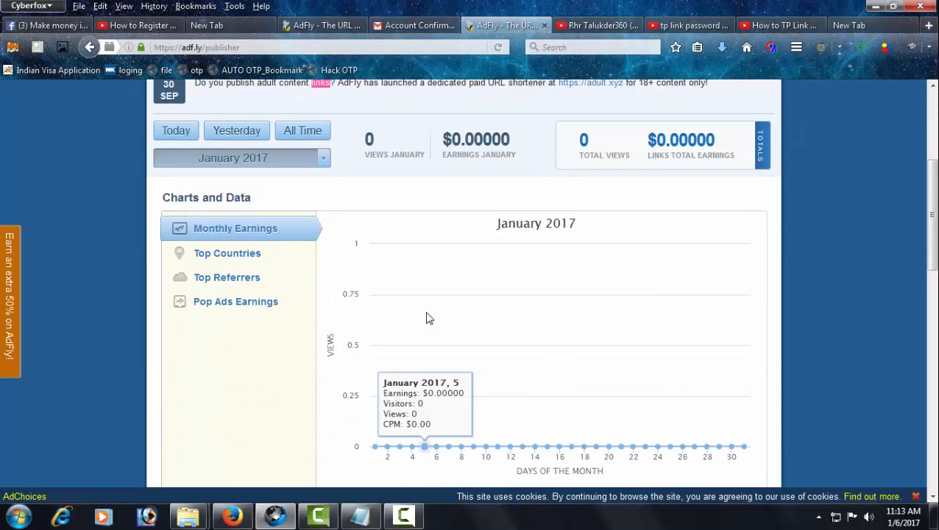
# Switch to the open YouTube channel and look over its uploaded videos.
pyautogui.click(598, 25)
pyautogui.scroll(-3, 341, 481)
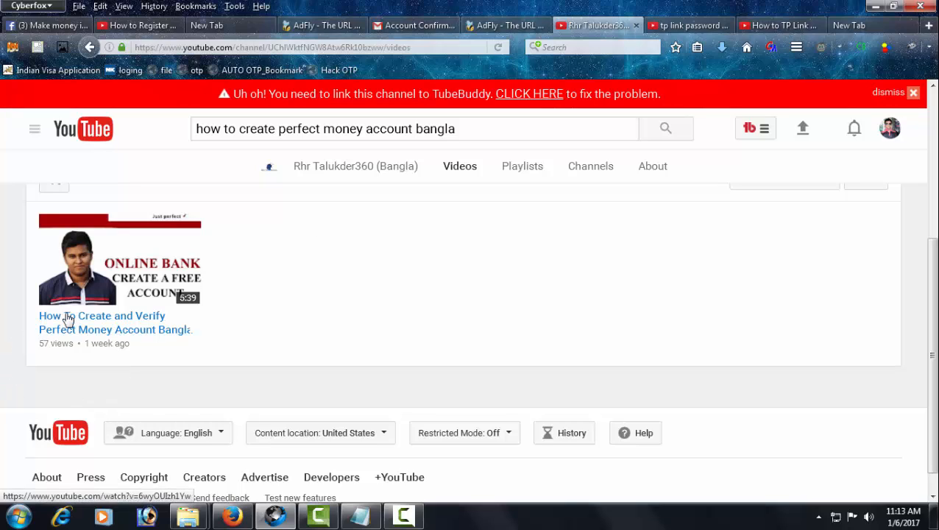
pyautogui.scroll(4, 272, 341)
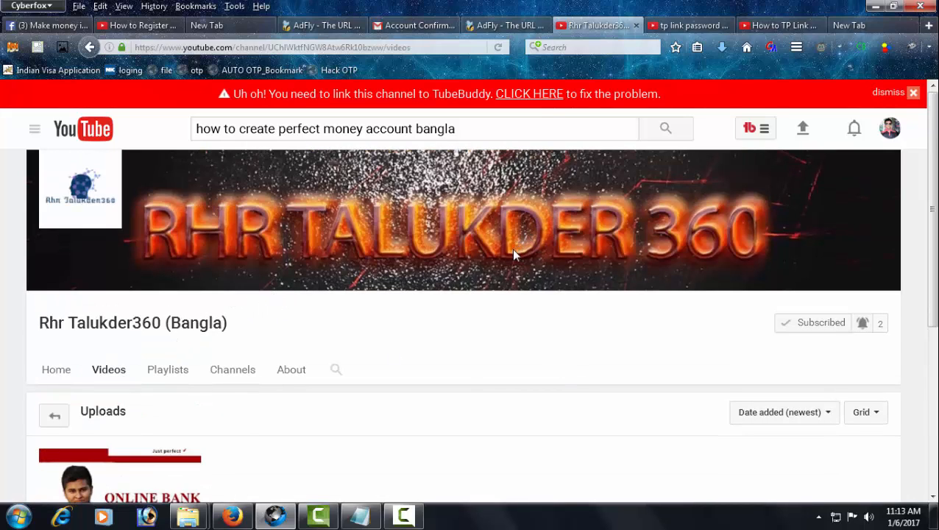
pyautogui.scroll(-4, 236, 372)
pyautogui.scroll(1, 197, 302)
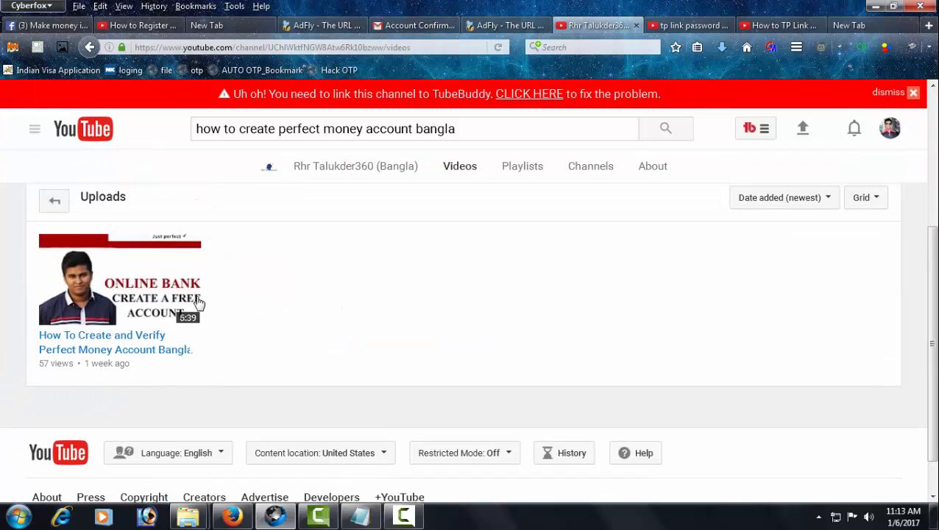
pyautogui.scroll(1, 197, 302)
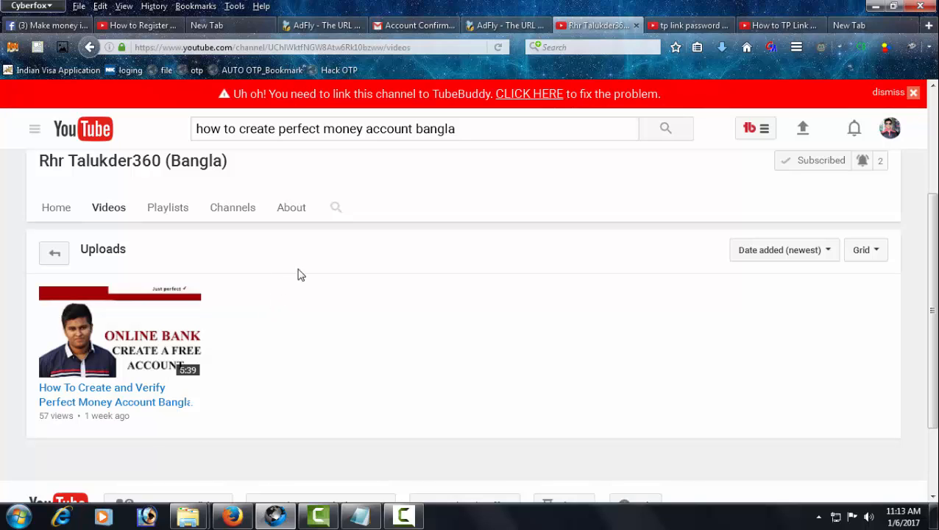
pyautogui.click(402, 519)
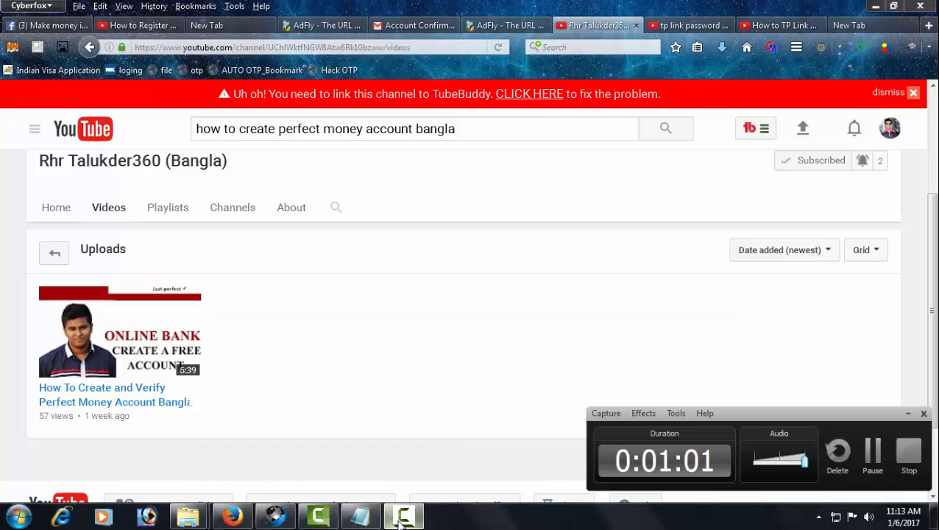
pyautogui.click(401, 519)
# Open the YouTube channel's notification options and save them with all notifications enabled.
pyautogui.scroll(3, 380, 293)
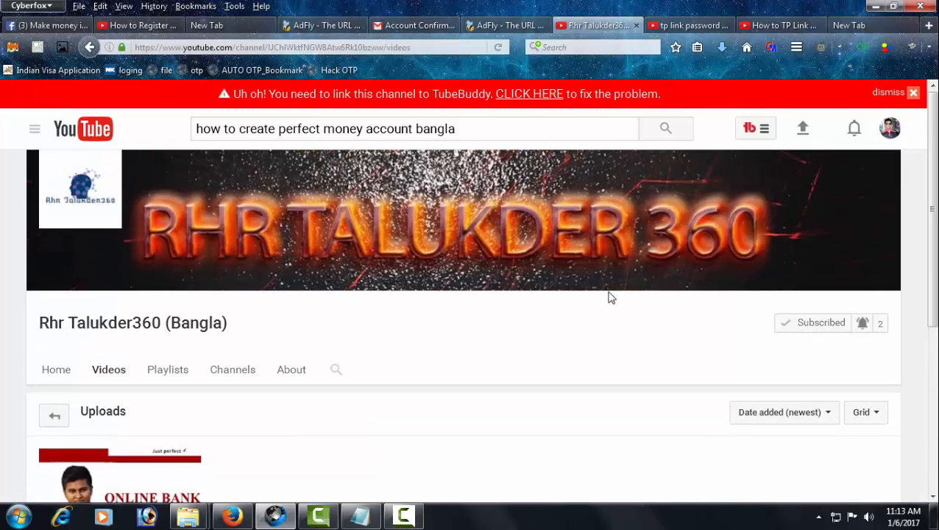
pyautogui.click(865, 325)
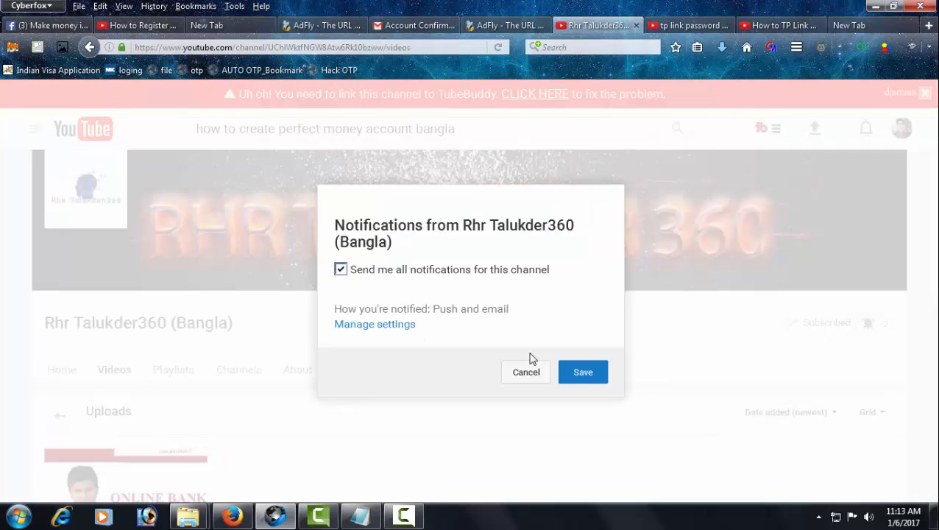
pyautogui.click(583, 372)
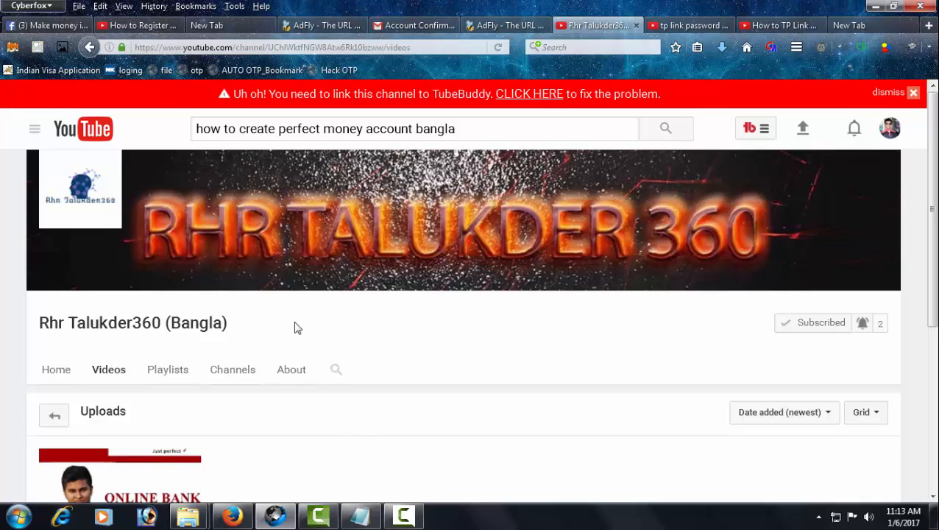
# Examine the view count and upload age of the Perfect Money account video in the channel's uploads.
pyautogui.scroll(-5, 520, 368)
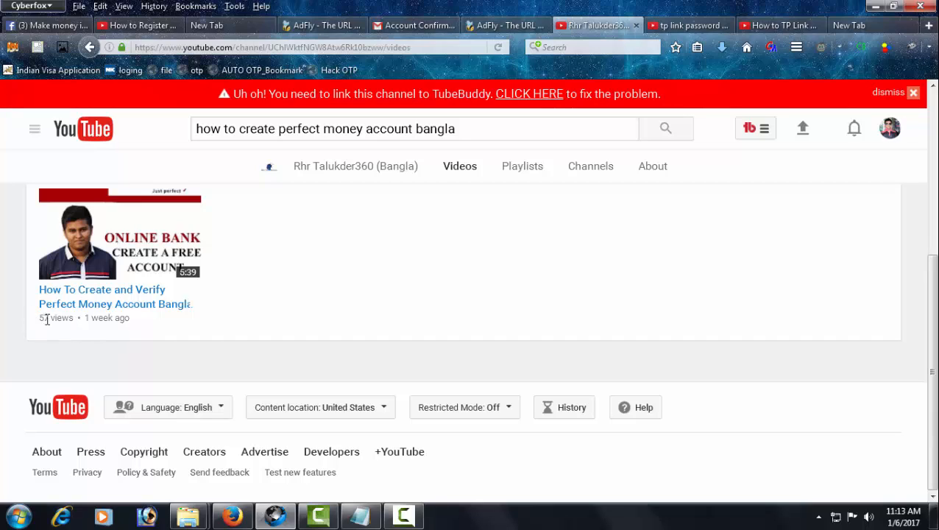
pyautogui.moveTo(47, 321); pyautogui.dragTo(93, 315)
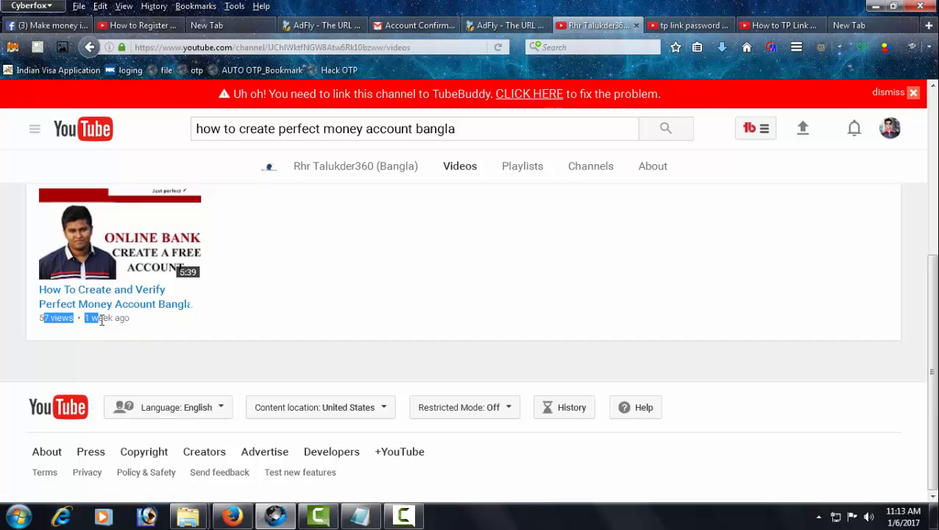
pyautogui.tripleClick(101, 320)
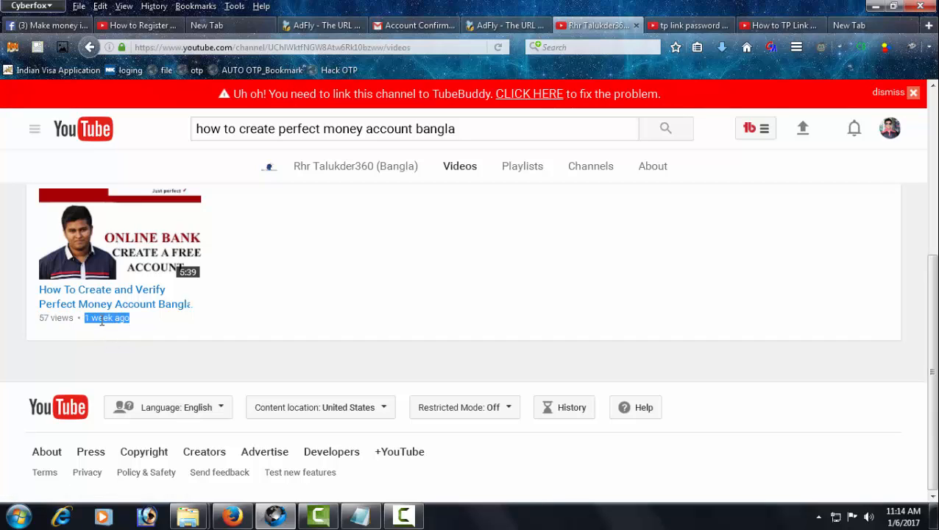
pyautogui.tripleClick(100, 323)
pyautogui.doubleClick(99, 323)
pyautogui.doubleClick(99, 325)
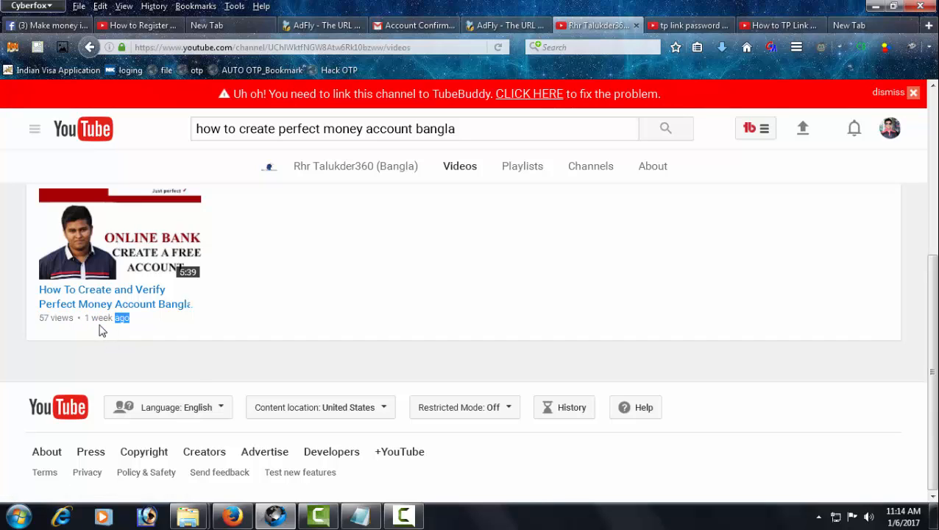
pyautogui.scroll(4, 403, 364)
pyautogui.scroll(-2, 361, 364)
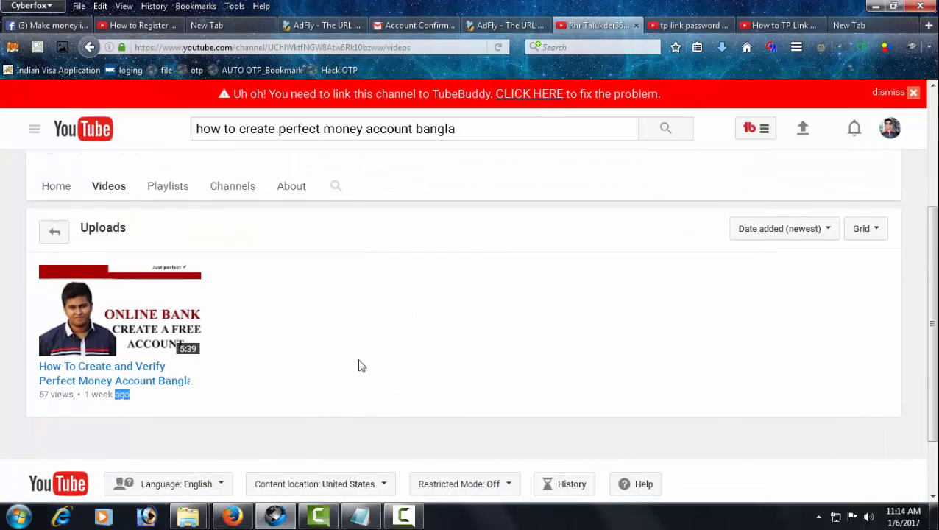
pyautogui.click(405, 519)
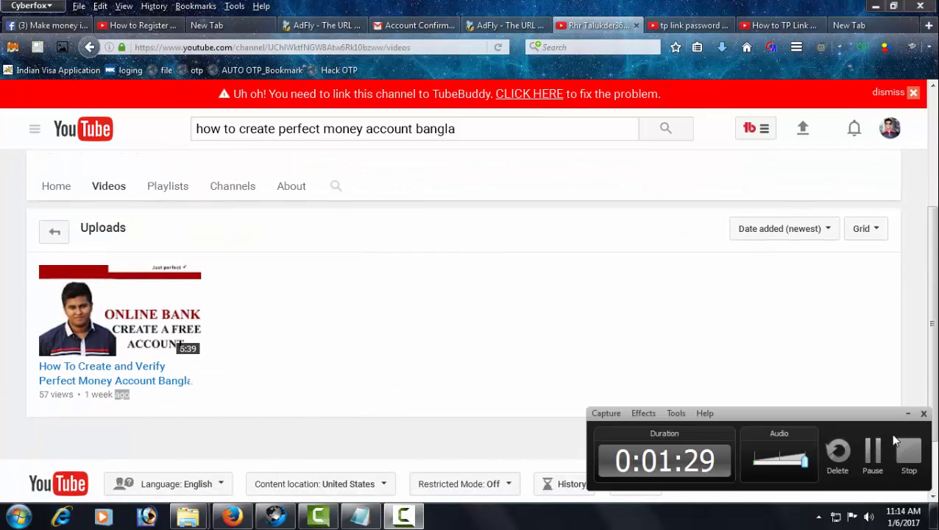